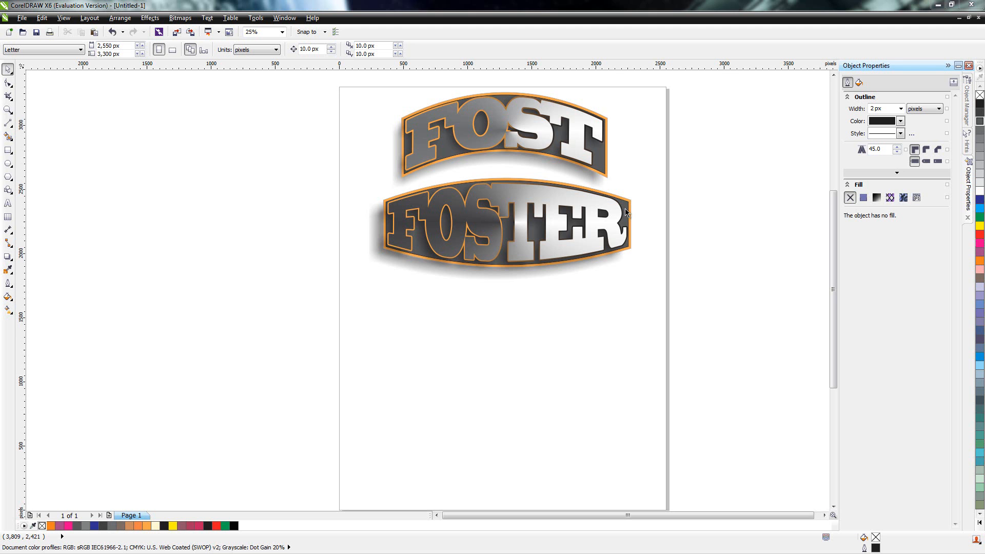
Step: Create a new Letter-size CMYK document of 2,550 × 3,300 px at 300 dpi and activate the 3-Point Curve tool
{"action": "left_click", "coordinate": [22, 18]}
{"action": "left_click", "coordinate": [38, 30]}
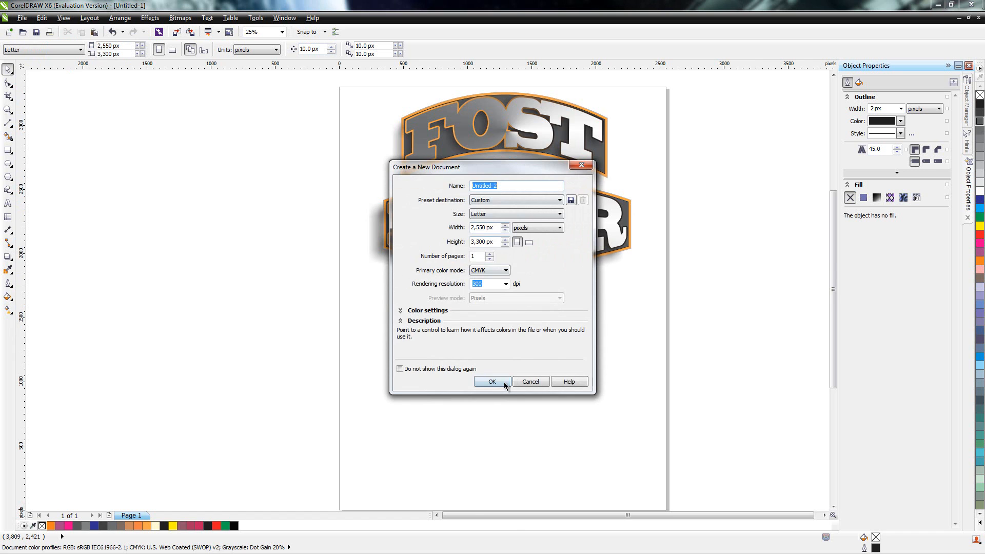
{"action": "left_click", "coordinate": [509, 383]}
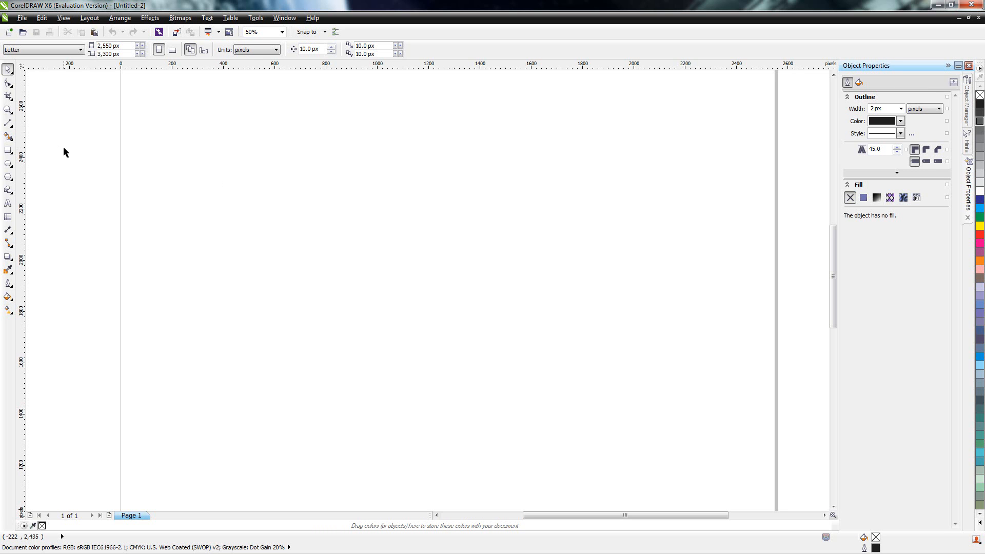
{"action": "left_click", "coordinate": [11, 129]}
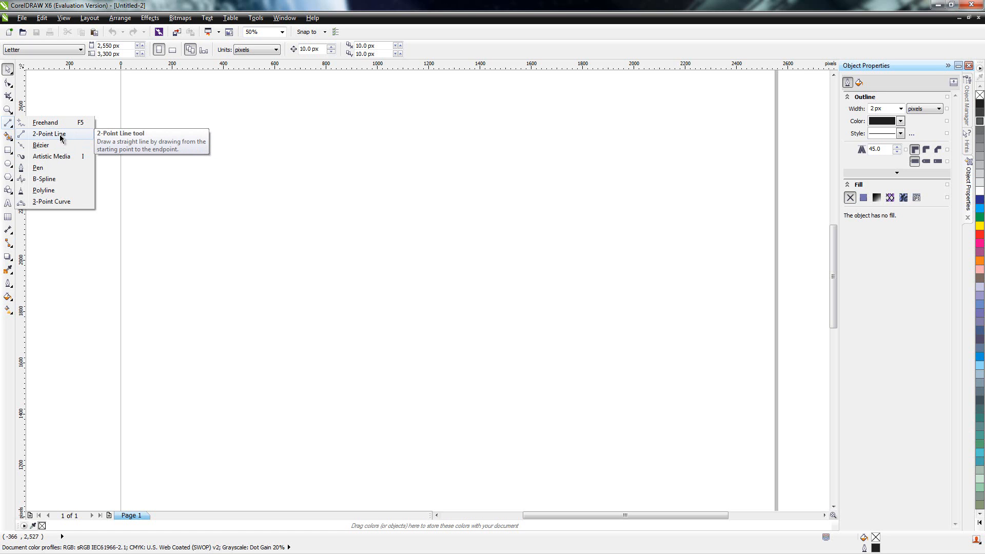
{"action": "left_click", "coordinate": [50, 201]}
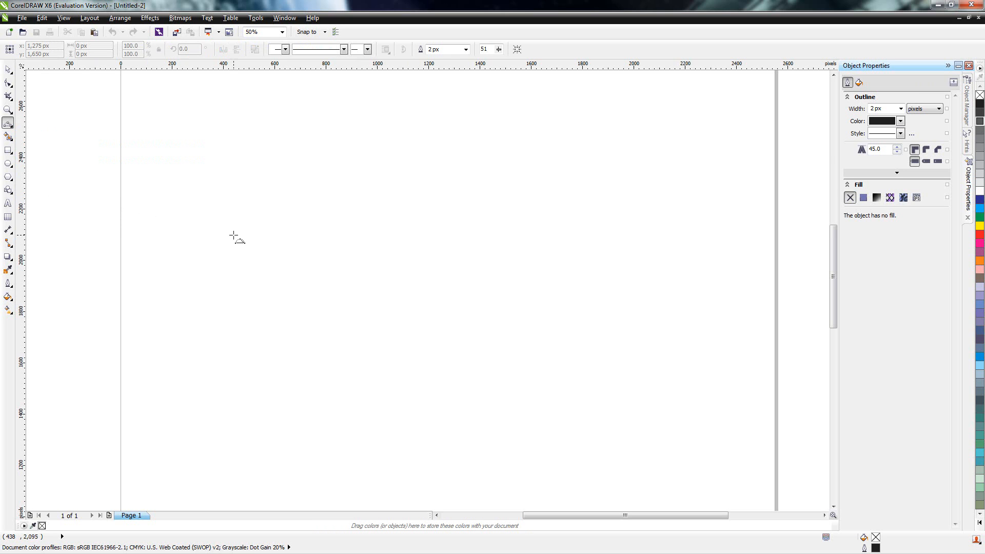
{"action": "left_click_drag", "start_coordinate": [226, 262], "coordinate": [518, 264]}
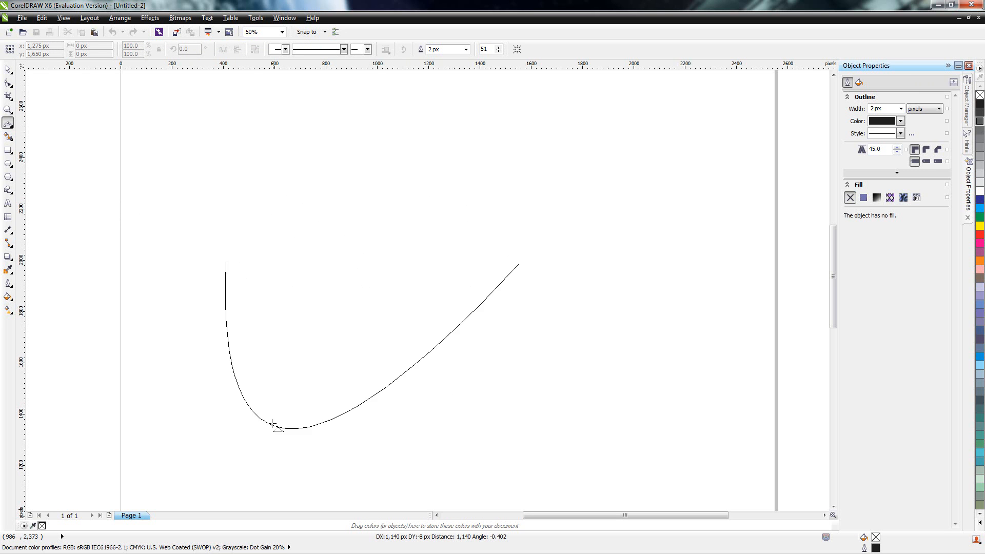
{"action": "left_click", "coordinate": [401, 250]}
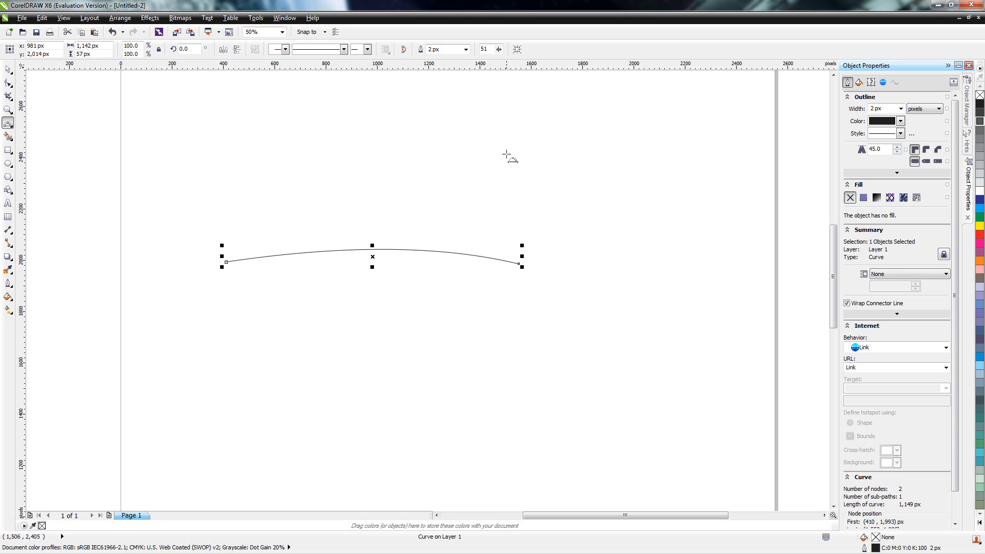
{"action": "key", "text": "ctrl+z"}
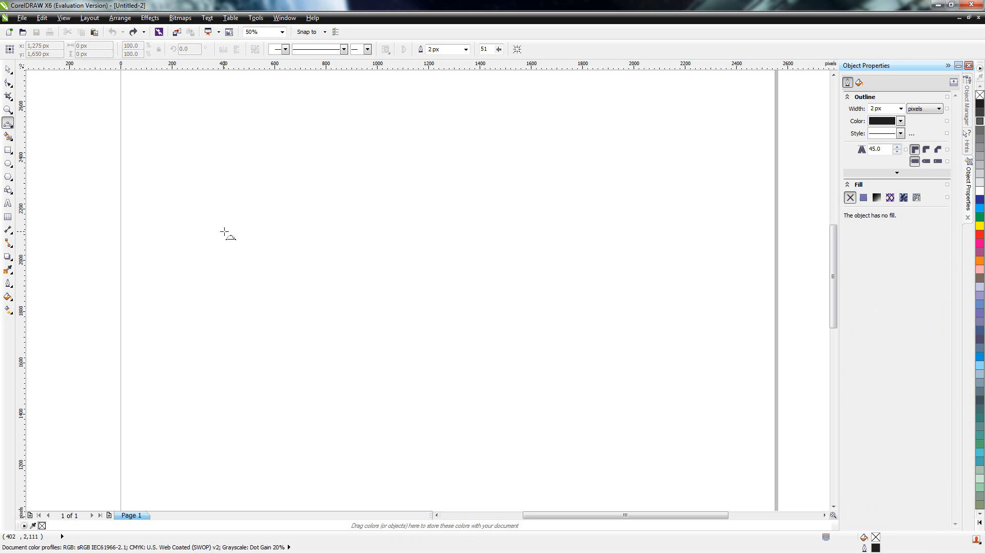
Step: Draw an upward-bulging arc about 1,790 px wide and 176 px high across the page, and return to the Pick tool
{"action": "left_click_drag", "start_coordinate": [219, 230], "coordinate": [678, 229]}
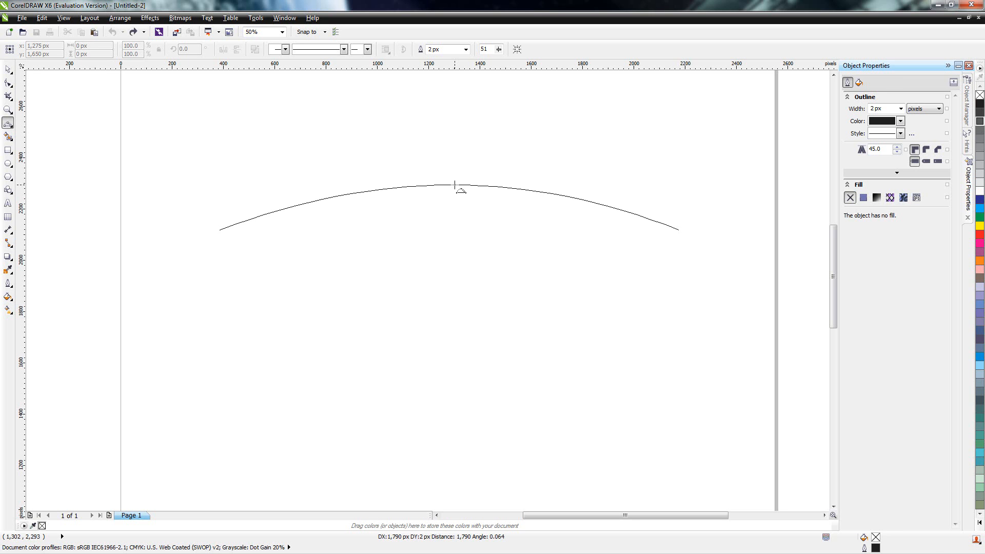
{"action": "left_click", "coordinate": [454, 184]}
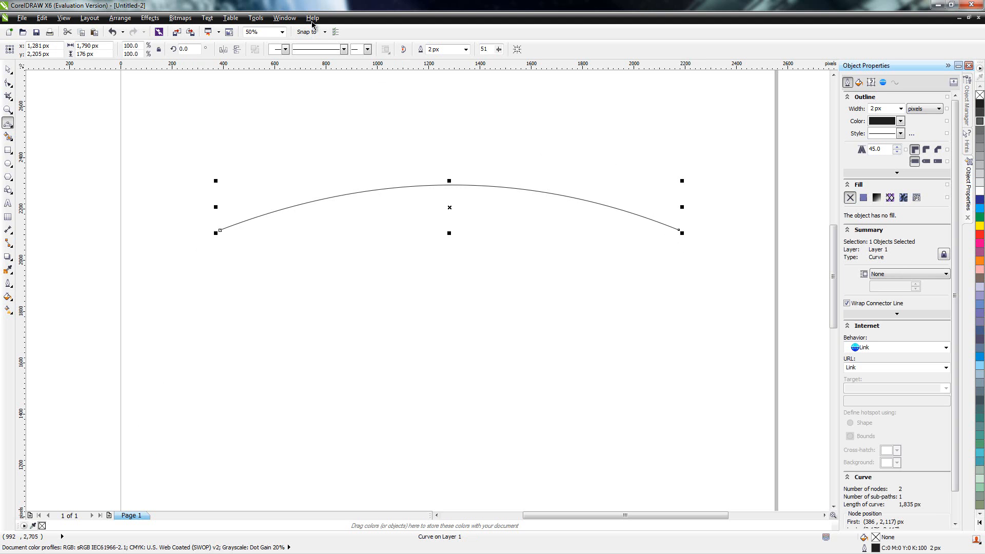
{"action": "left_click", "coordinate": [8, 70]}
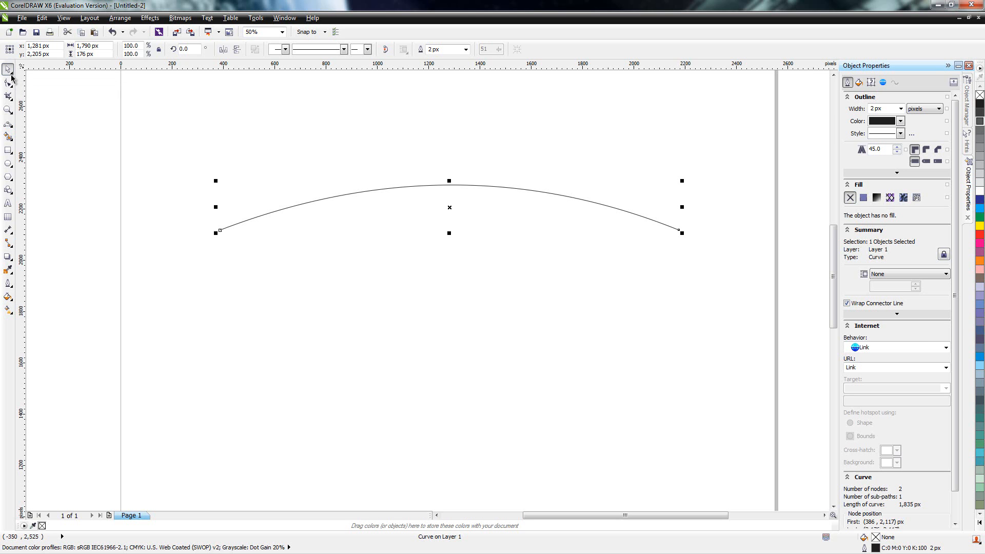
{"action": "left_click", "coordinate": [11, 75]}
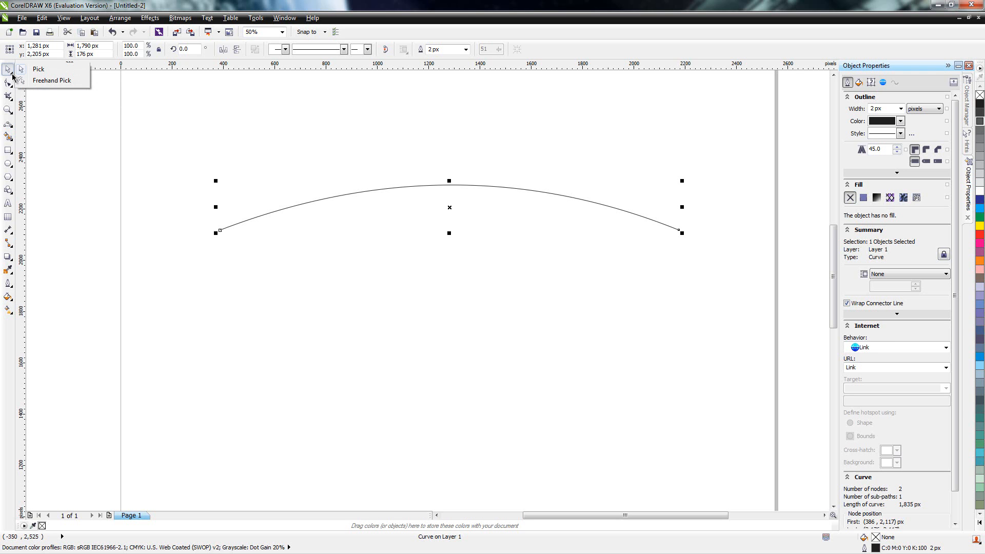
{"action": "left_click", "coordinate": [45, 72]}
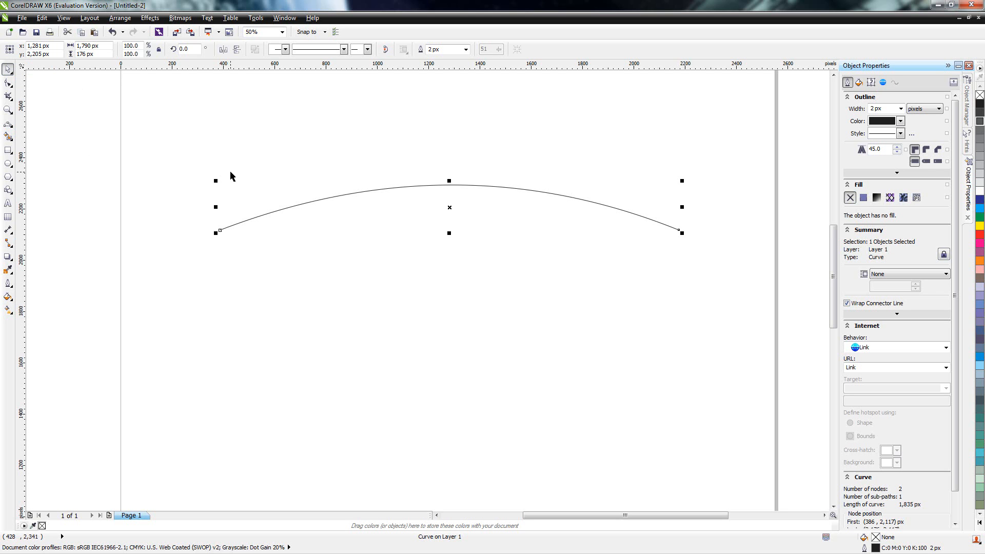
{"action": "left_click", "coordinate": [306, 207]}
{"action": "left_click", "coordinate": [307, 207]}
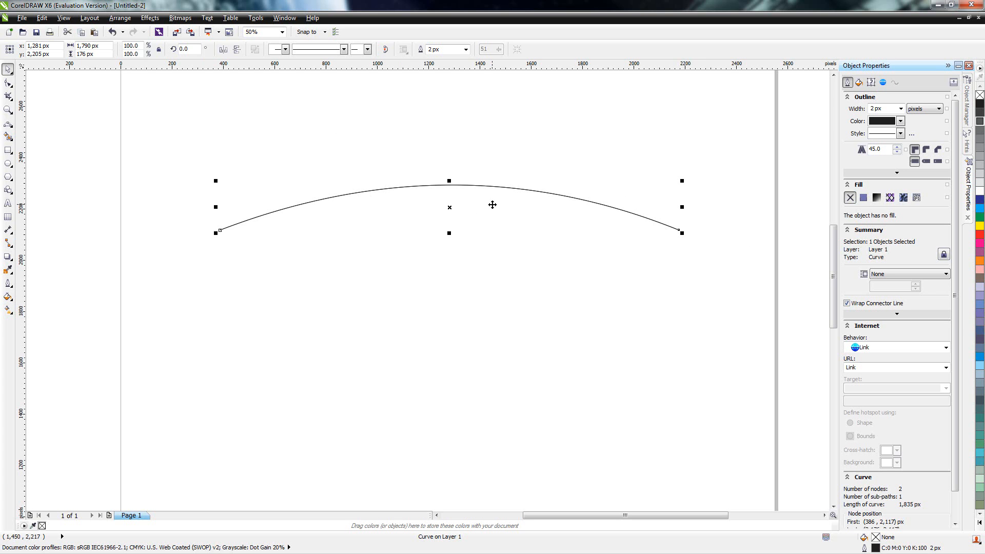
{"action": "left_click", "coordinate": [357, 212]}
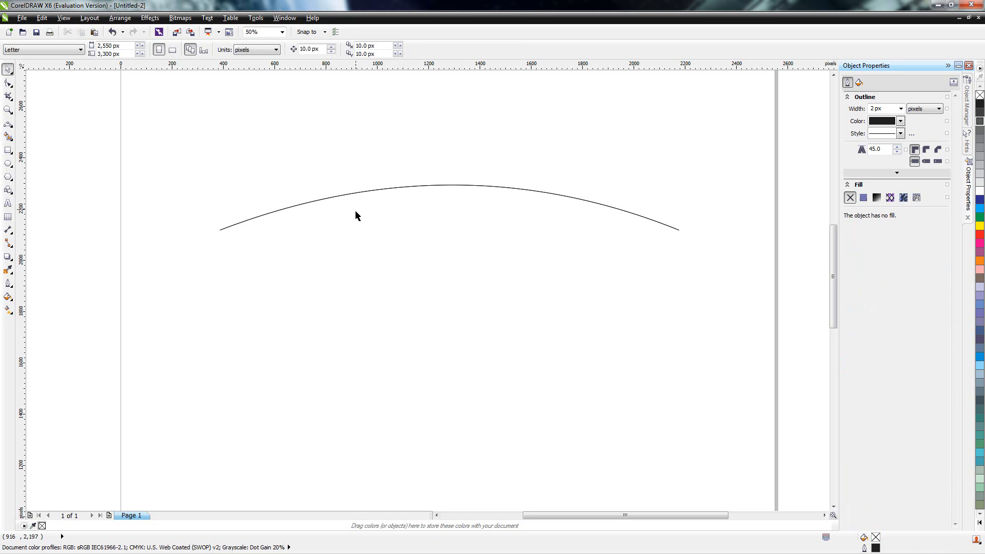
{"action": "left_click", "coordinate": [372, 195]}
{"action": "left_click", "coordinate": [374, 222]}
{"action": "left_click", "coordinate": [375, 191]}
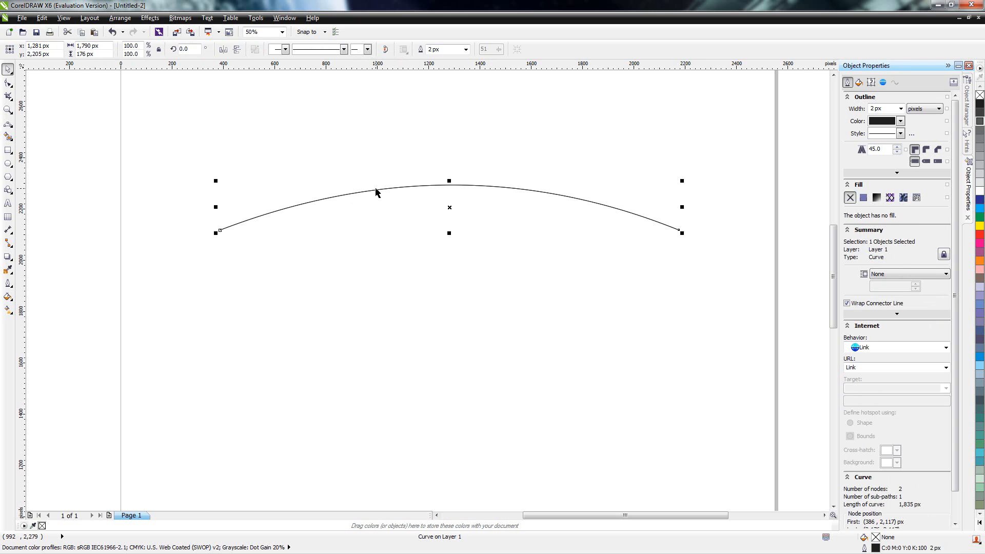
{"action": "left_click", "coordinate": [377, 193]}
{"action": "left_click", "coordinate": [385, 206]}
{"action": "left_click", "coordinate": [393, 243]}
{"action": "left_click", "coordinate": [396, 190]}
{"action": "left_click", "coordinate": [396, 231]}
{"action": "left_click", "coordinate": [397, 188]}
{"action": "left_click", "coordinate": [397, 186]}
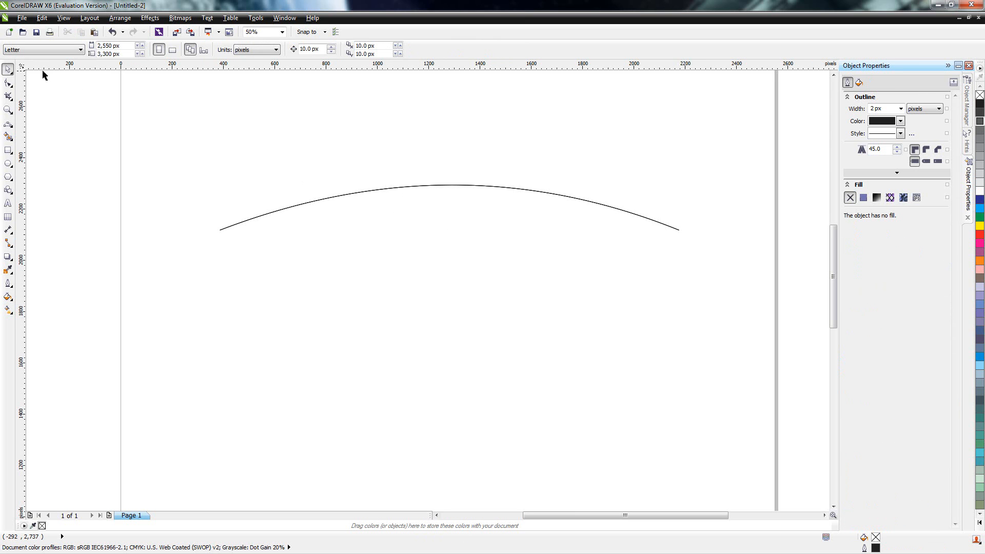
Step: Duplicate the arc and place the copy directly below the original, about 334 px lower
{"action": "left_click", "coordinate": [382, 189]}
{"action": "left_click", "coordinate": [385, 194]}
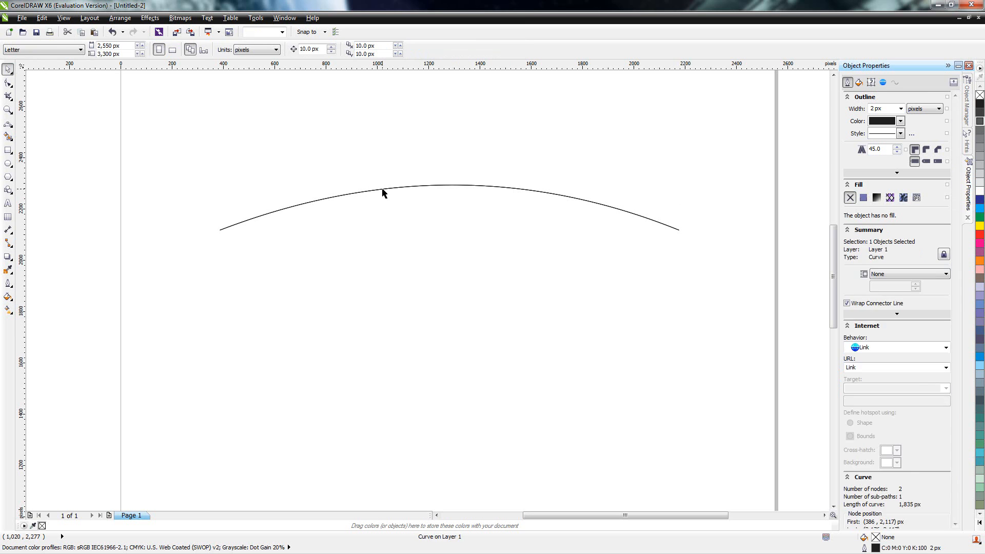
{"action": "left_click", "coordinate": [394, 190]}
{"action": "left_click_drag", "start_coordinate": [395, 190], "coordinate": [441, 272]}
{"action": "left_click", "coordinate": [429, 205]}
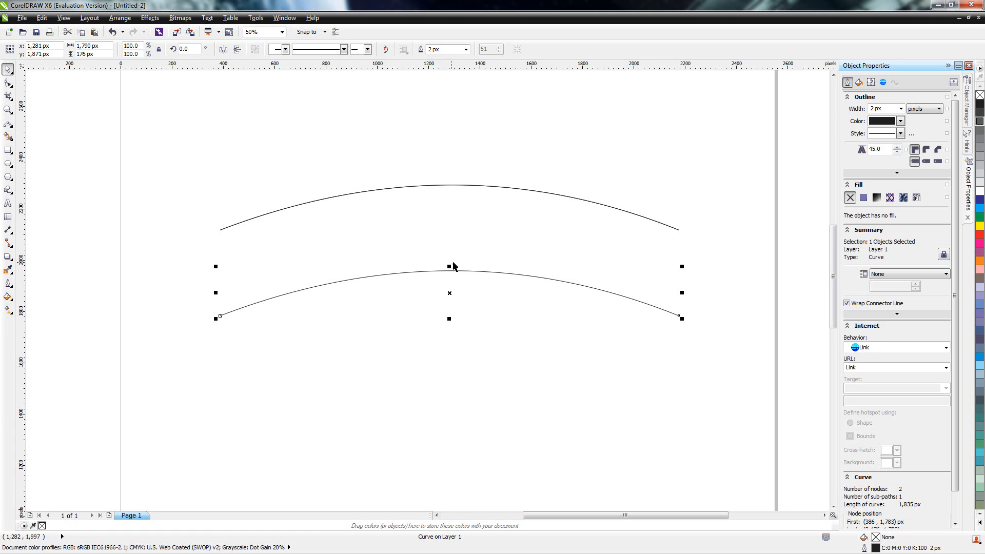
Step: Flip the lower arc vertically to a height of about 164 px and combine it with the upper arc into one curve
{"action": "left_click_drag", "start_coordinate": [450, 267], "coordinate": [452, 356]}
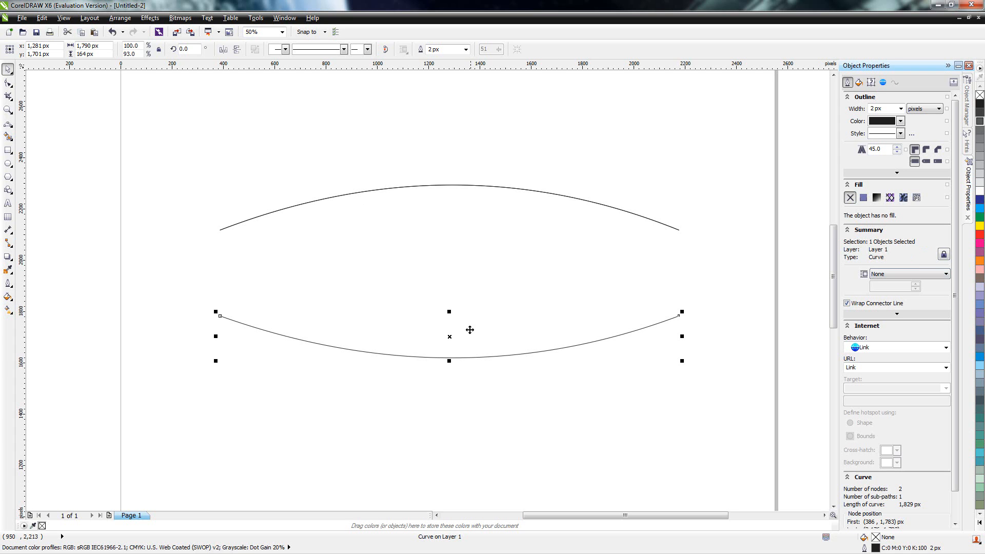
{"action": "left_click", "coordinate": [405, 191], "text": "shift"}
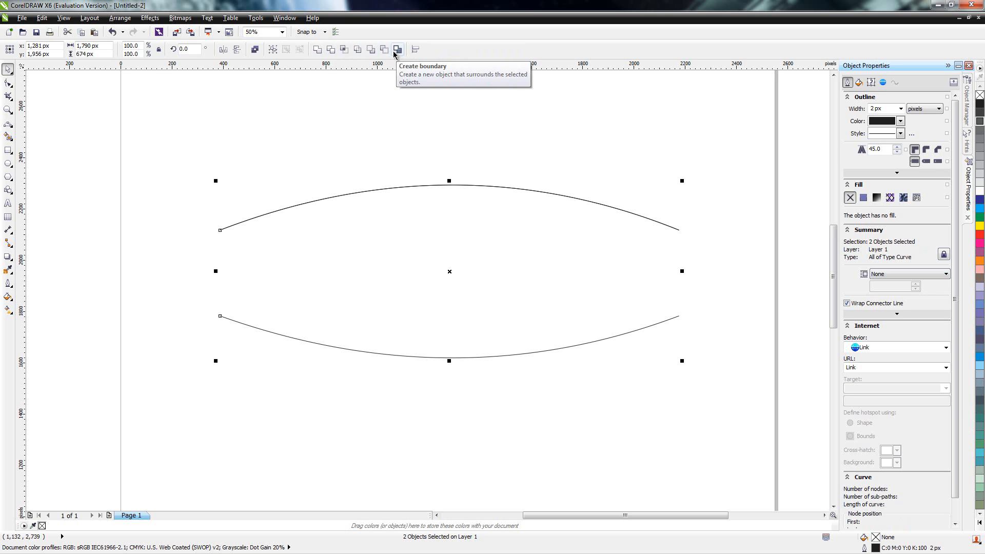
{"action": "left_click", "coordinate": [320, 51]}
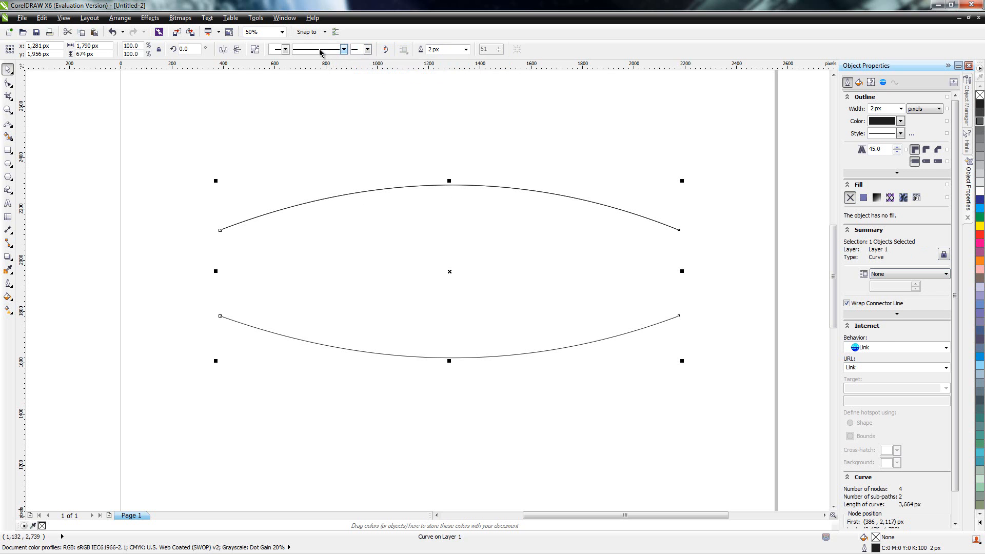
Step: Delete the extra arc lying beneath the combined curve, and move the combined curve to about x 1,334, y 1,969 px
{"action": "left_click_drag", "start_coordinate": [377, 220], "coordinate": [410, 263]}
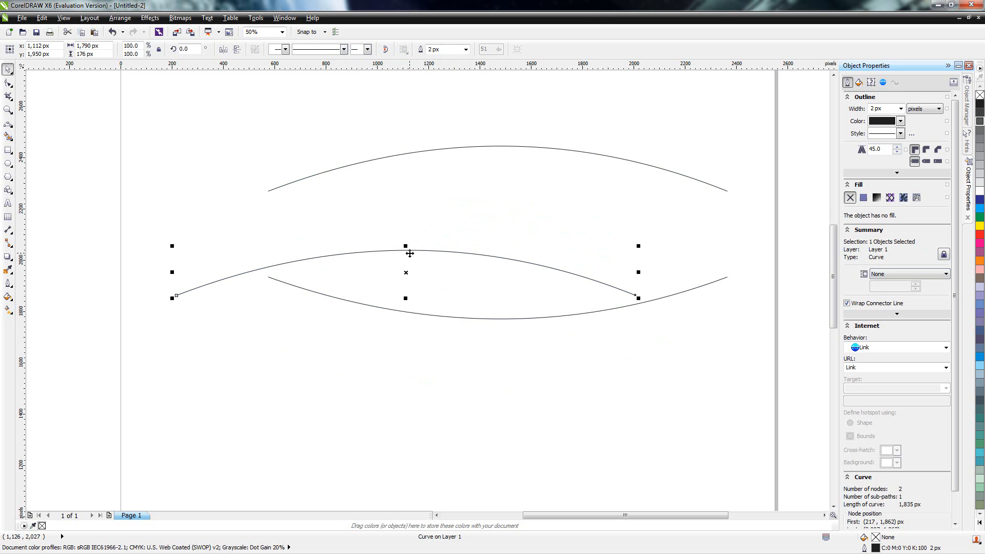
{"action": "key", "text": "Delete"}
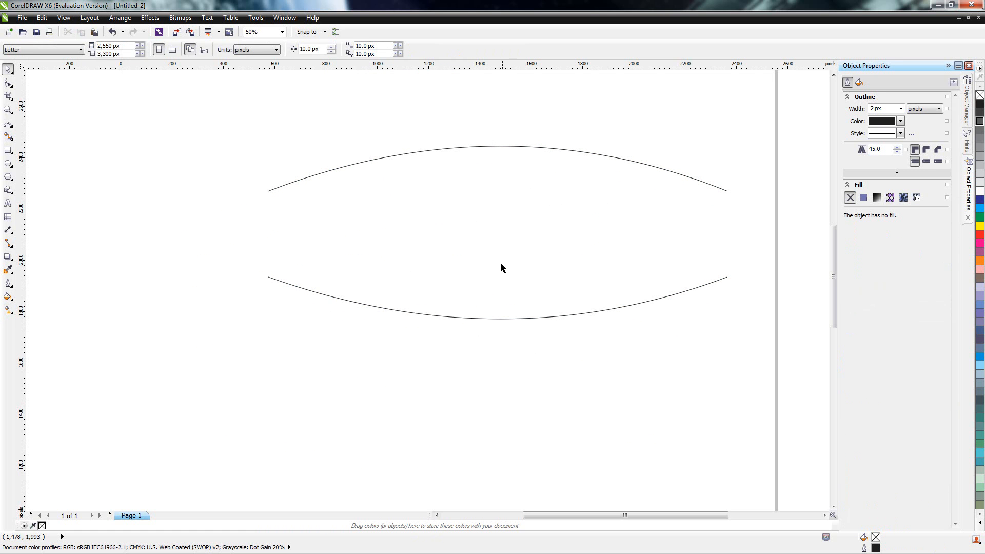
{"action": "left_click", "coordinate": [512, 312]}
{"action": "left_click_drag", "start_coordinate": [512, 312], "coordinate": [478, 331]}
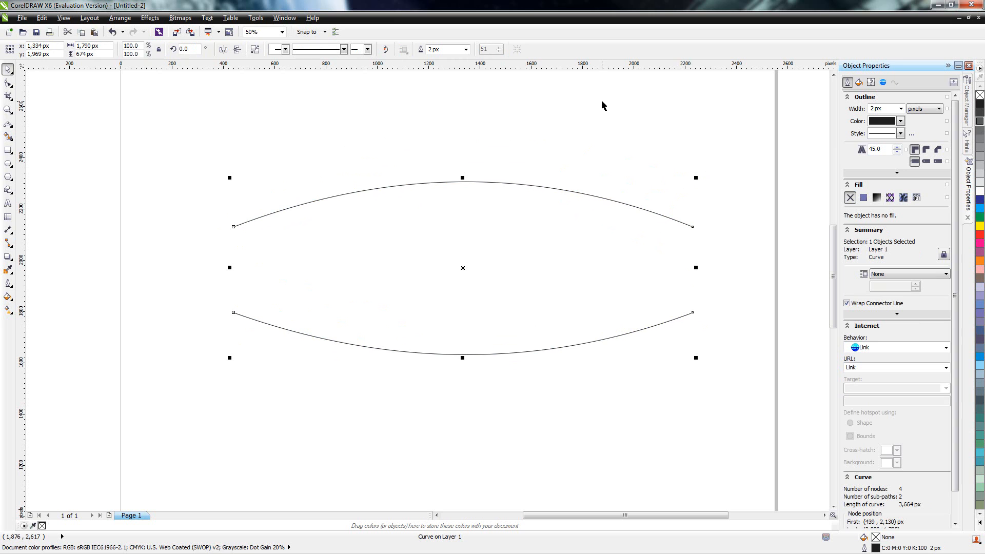
Step: Close both open ends of the curve with vertical 2-point lines about 334 px long, and shift the shape to about x 1,324, y 1,977 px
{"action": "left_click", "coordinate": [10, 127]}
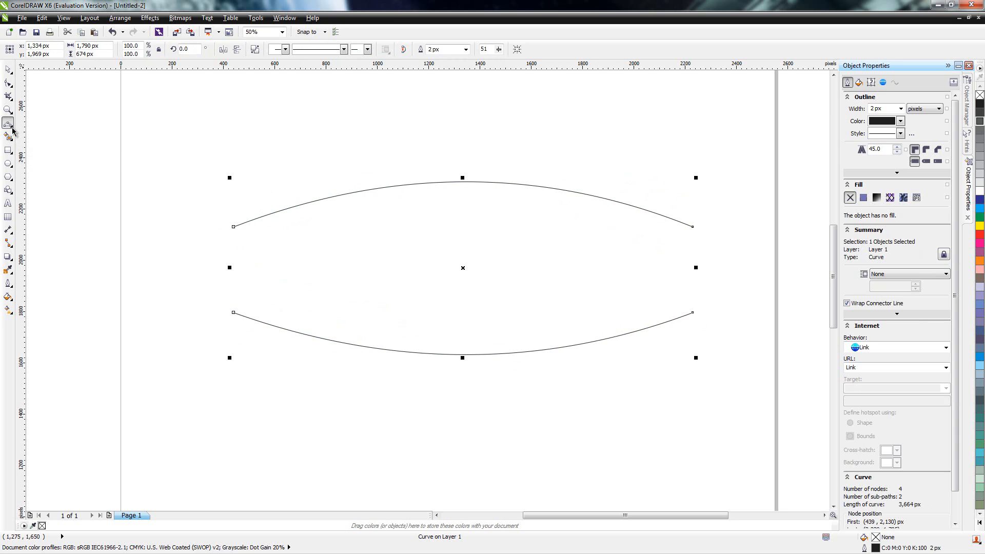
{"action": "left_click", "coordinate": [12, 131]}
{"action": "left_click", "coordinate": [31, 133]}
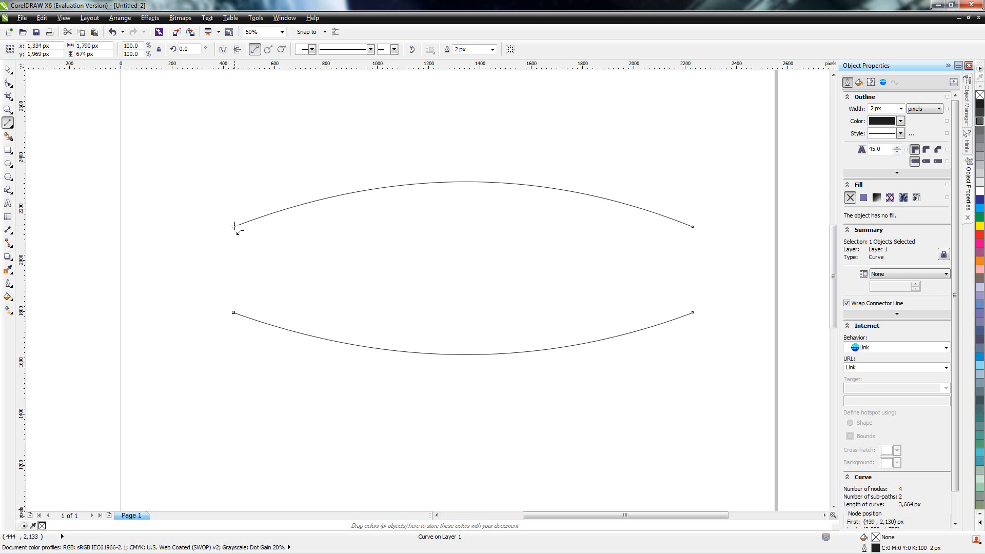
{"action": "left_click", "coordinate": [233, 227]}
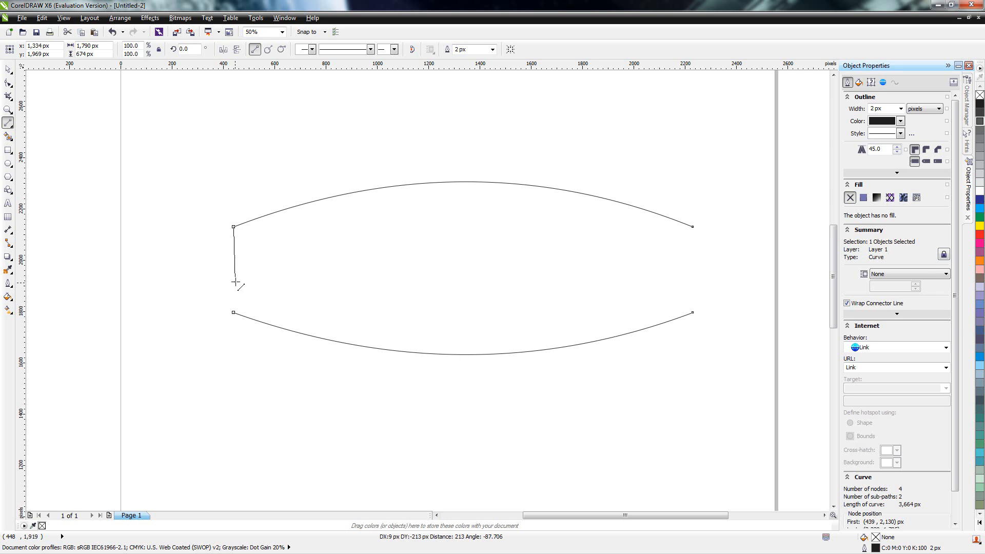
{"action": "left_click", "coordinate": [234, 312]}
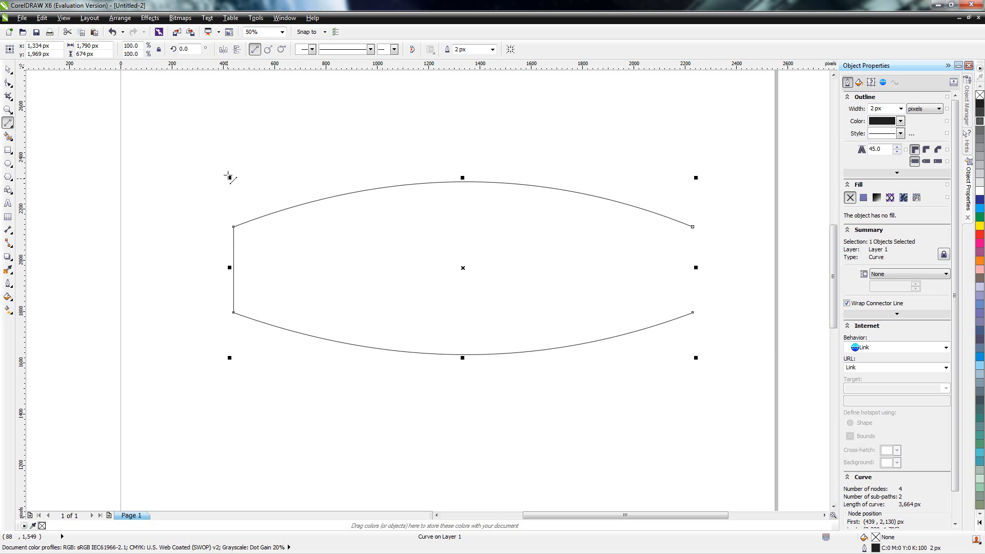
{"action": "left_click", "coordinate": [693, 226]}
{"action": "left_click", "coordinate": [693, 312]}
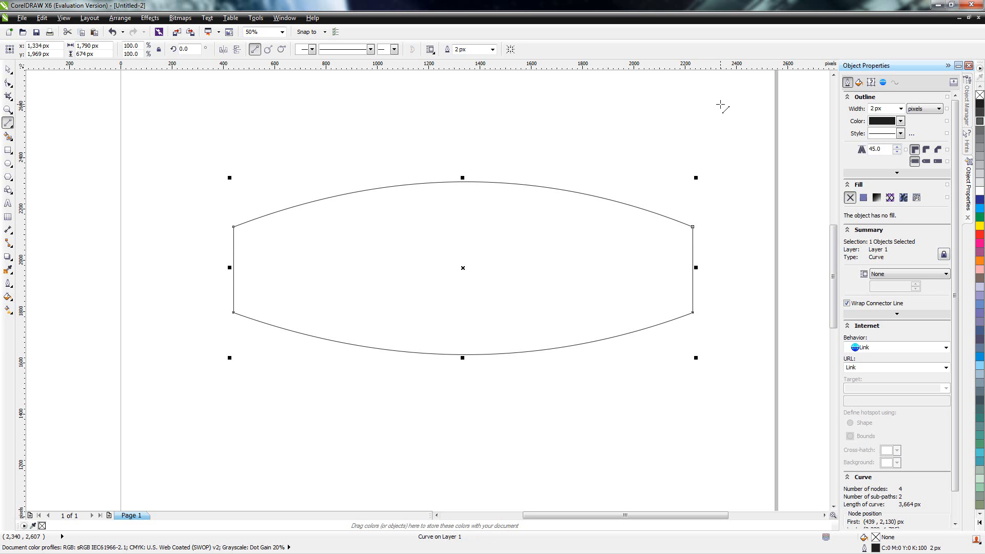
{"action": "left_click", "coordinate": [7, 68]}
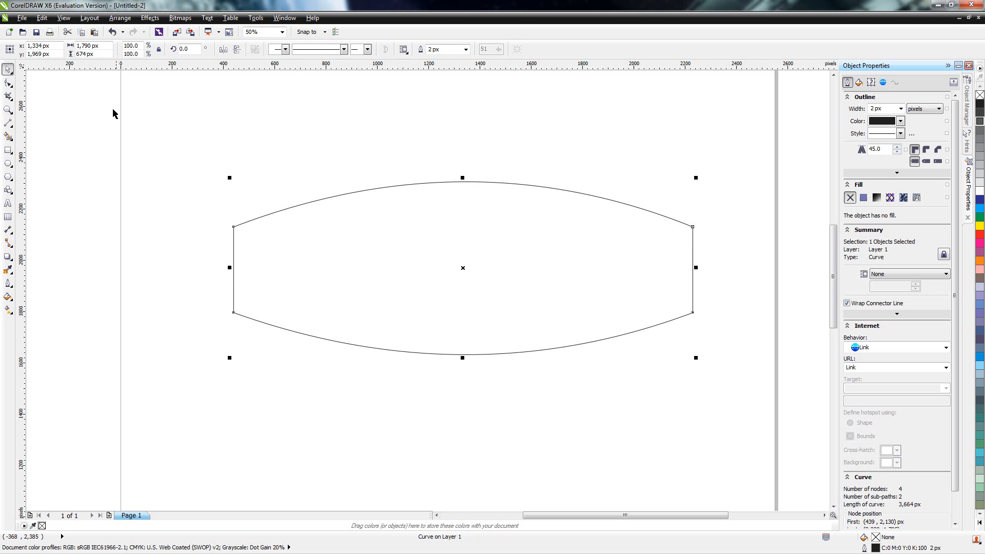
{"action": "mouse_move", "coordinate": [453, 289]}
{"action": "left_mouse_down"}
{"action": "mouse_move", "coordinate": [356, 248]}
{"action": "mouse_move", "coordinate": [472, 310]}
{"action": "mouse_move", "coordinate": [484, 297]}
{"action": "mouse_move", "coordinate": [463, 273]}
{"action": "mouse_move", "coordinate": [486, 297]}
{"action": "mouse_move", "coordinate": [470, 297]}
{"action": "left_mouse_up"}
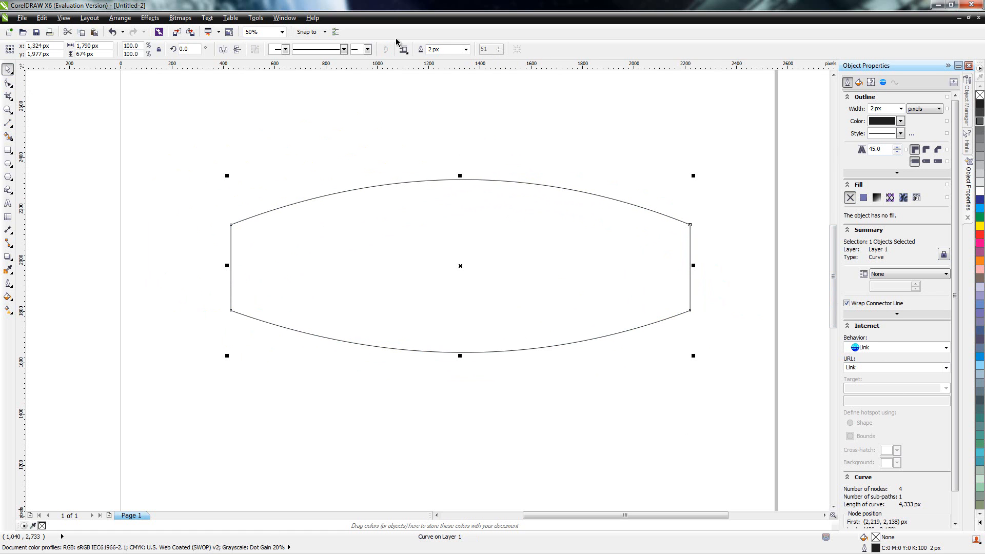
Step: Try orange and 80% black as the closed shape's fill, and settle on 70% black
{"action": "left_click", "coordinate": [8, 136]}
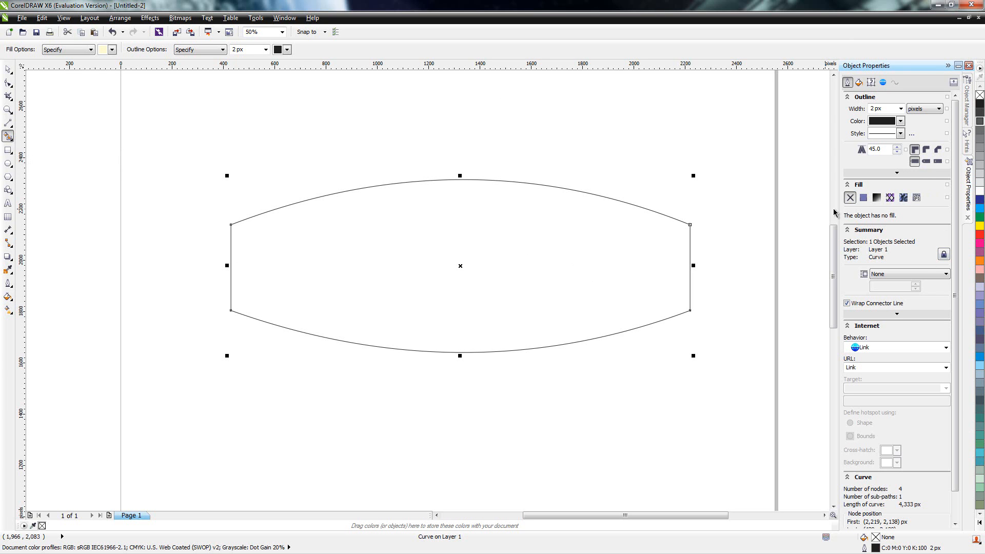
{"action": "left_click", "coordinate": [980, 260]}
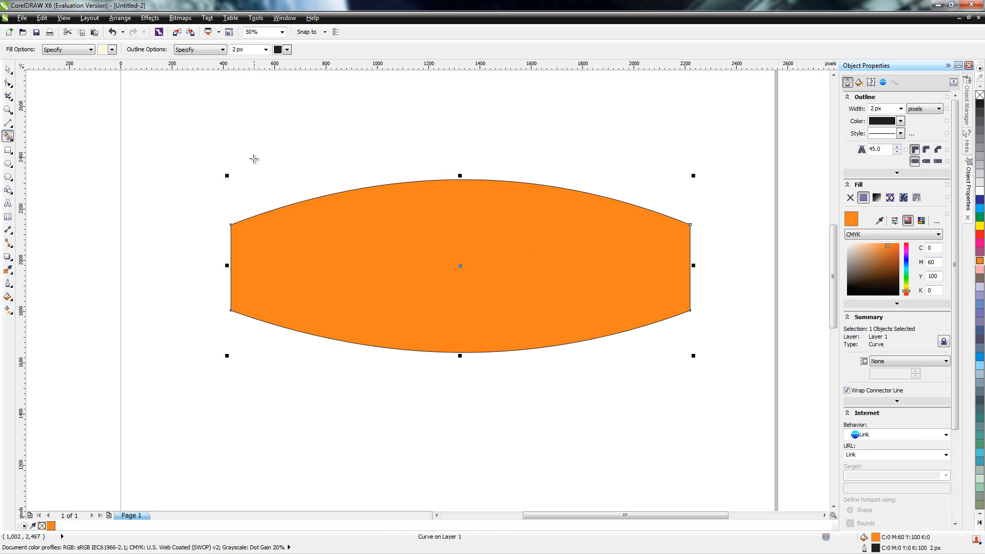
{"action": "left_click", "coordinate": [980, 121]}
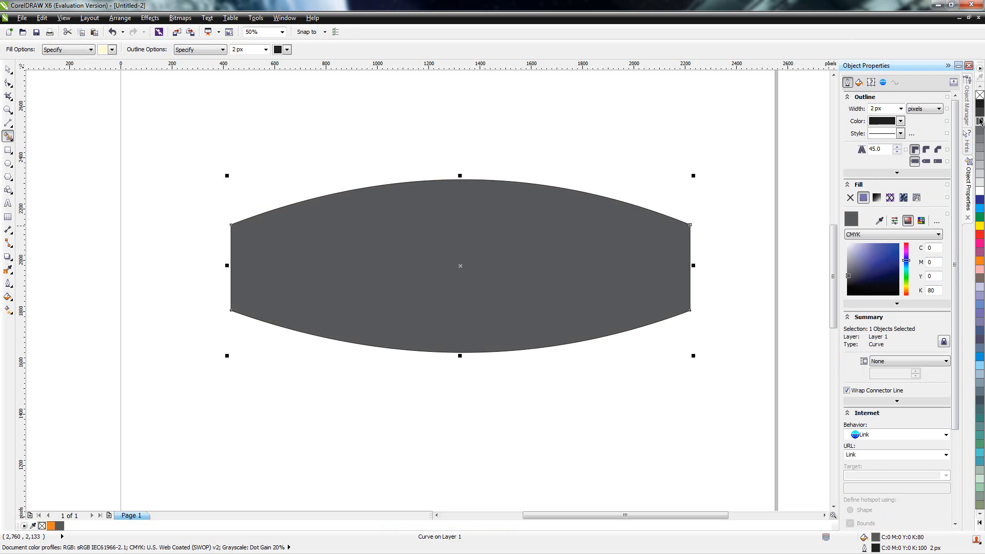
{"action": "left_click", "coordinate": [980, 129]}
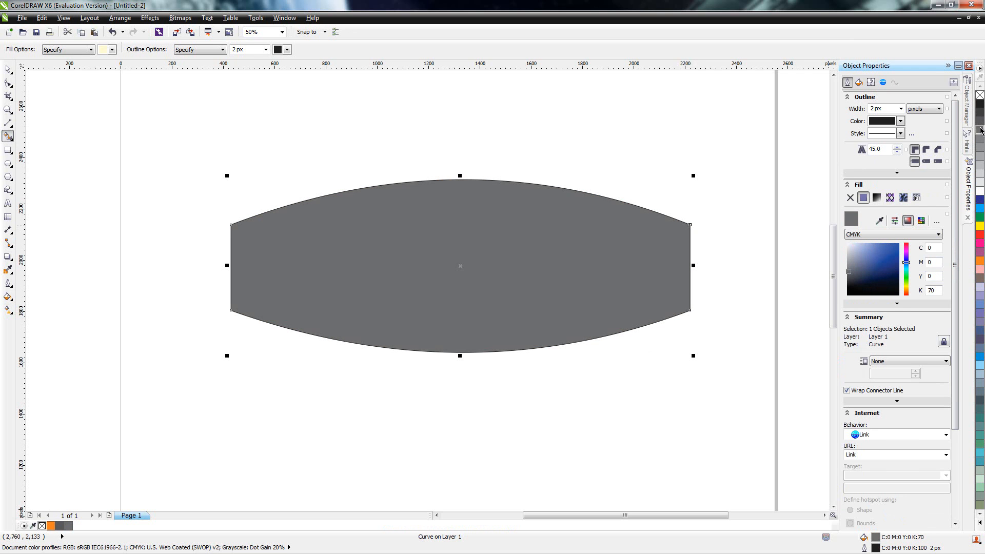
Step: Set the closed shape's fill to 80% black and apply a one-step outside contour with a 10 px offset and a pink fill
{"action": "left_click", "coordinate": [980, 123]}
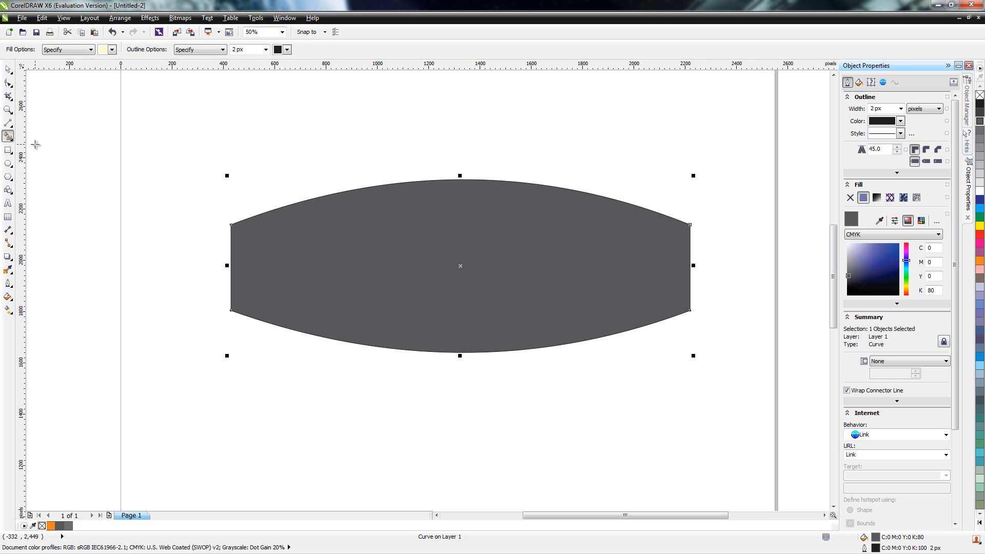
{"action": "left_click", "coordinate": [13, 261]}
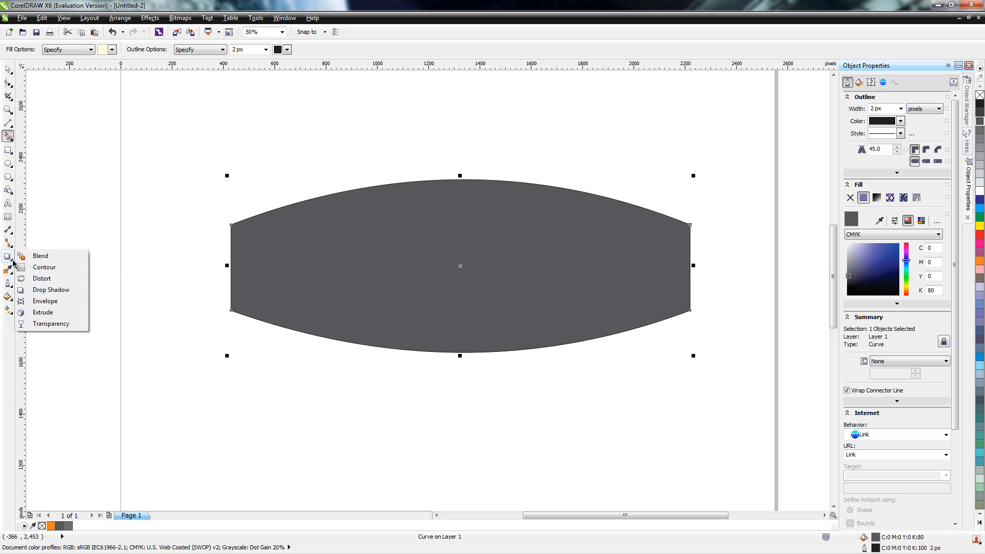
{"action": "left_click", "coordinate": [43, 267]}
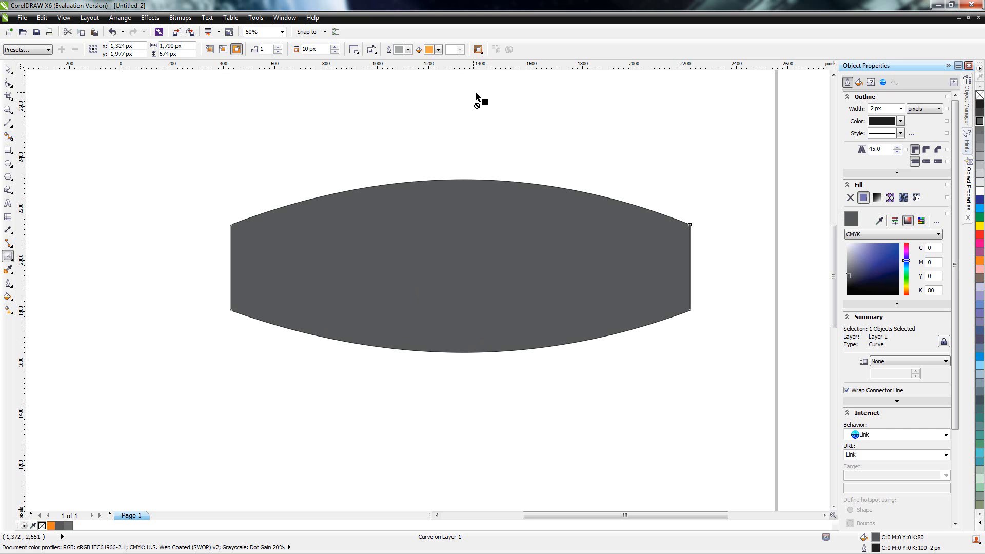
{"action": "left_click", "coordinate": [438, 49]}
{"action": "left_click", "coordinate": [430, 93]}
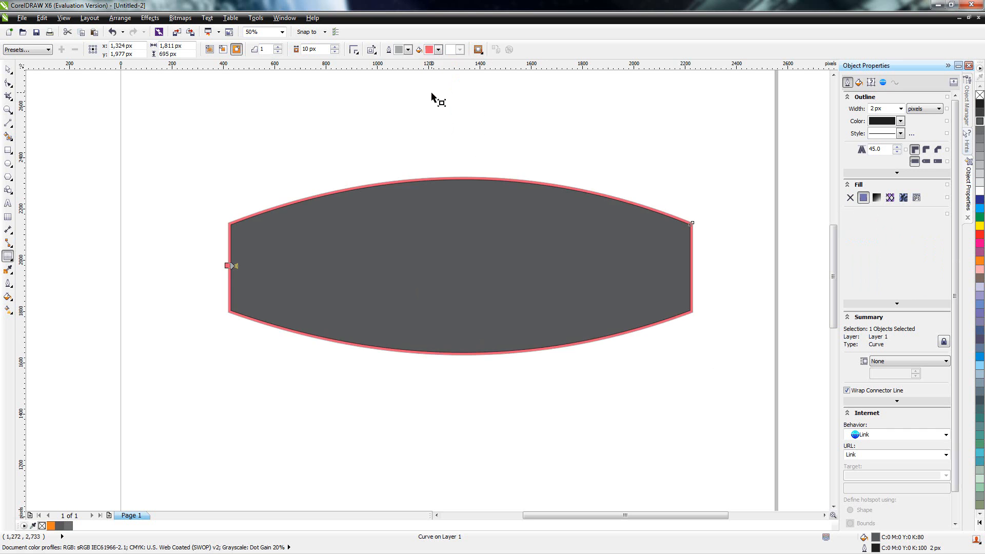
Step: Try red and dark orange as the contour's fill colour
{"action": "left_click", "coordinate": [438, 49]}
{"action": "left_click", "coordinate": [459, 85]}
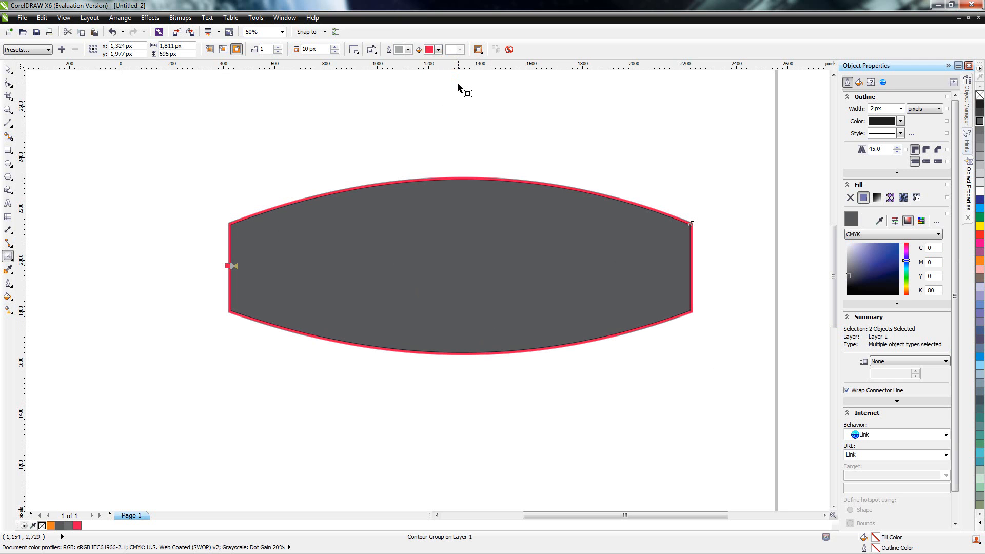
{"action": "left_click", "coordinate": [439, 49]}
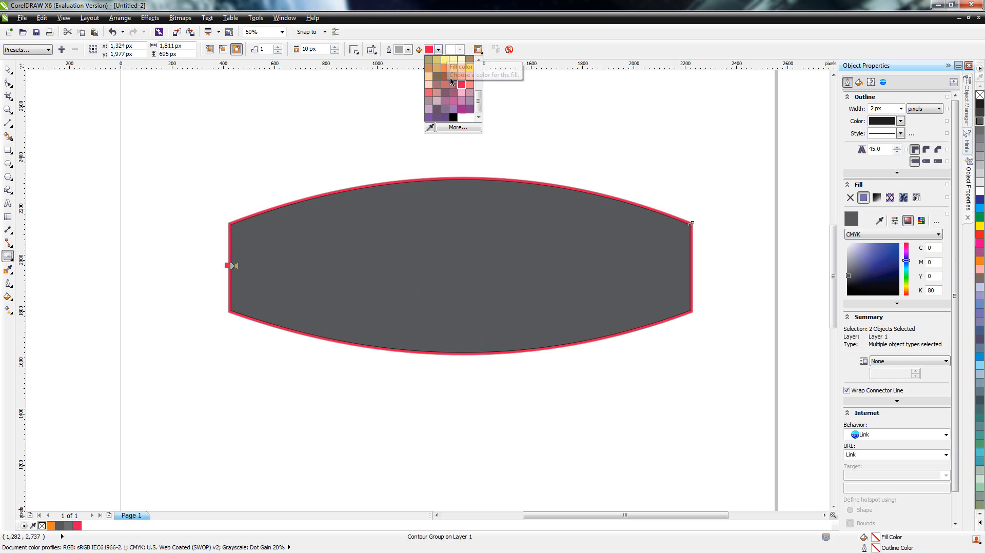
{"action": "left_click", "coordinate": [455, 77]}
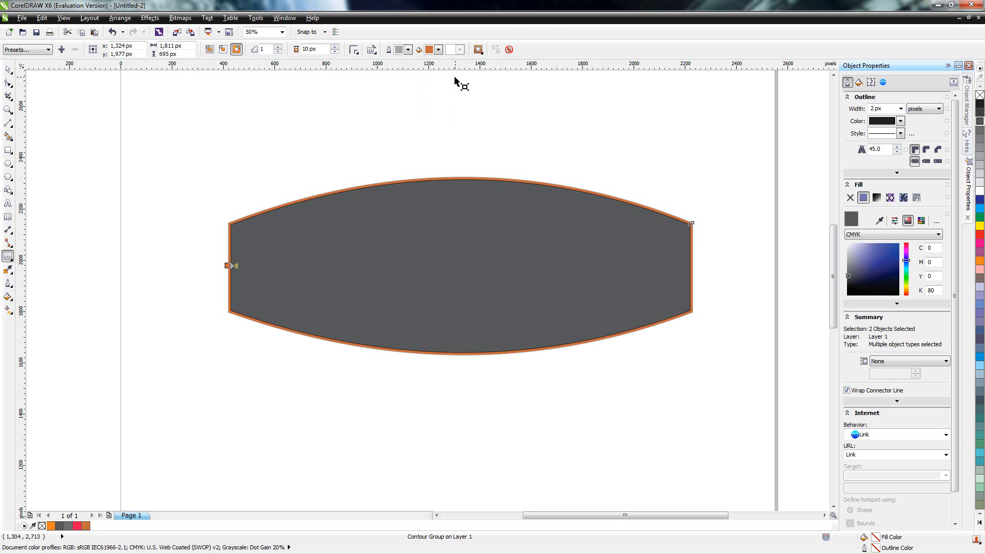
{"action": "left_click", "coordinate": [438, 49]}
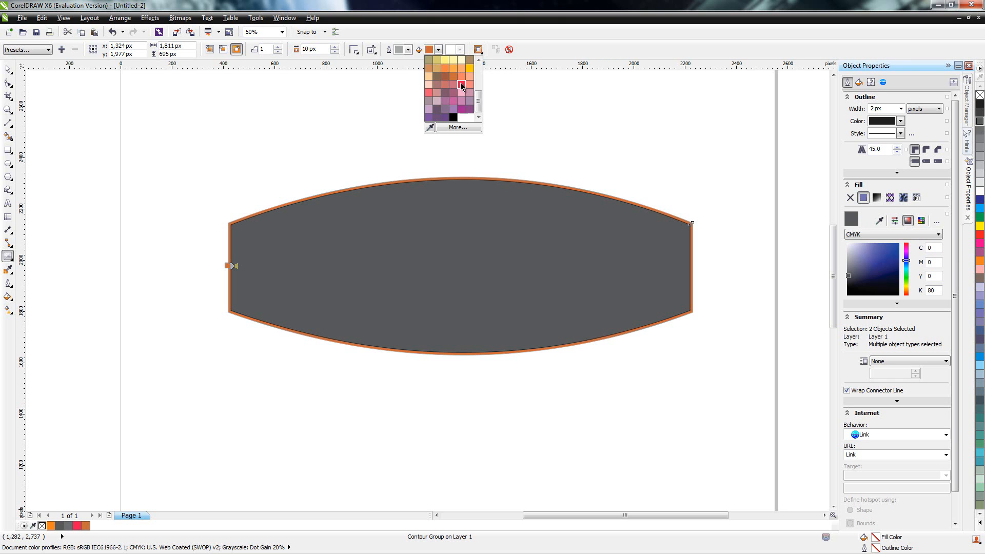
{"action": "left_click", "coordinate": [461, 84]}
{"action": "left_click", "coordinate": [439, 50]}
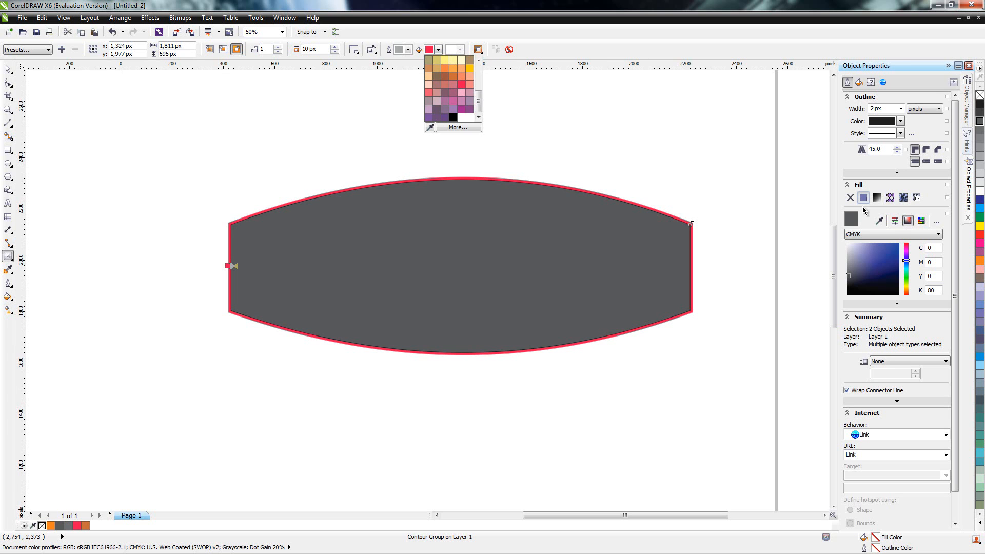
Step: Try dark red, black, 70% and 90% black as the inner shape's fill, and return it to 80% black
{"action": "mouse_move", "coordinate": [906, 261]}
{"action": "left_mouse_down"}
{"action": "mouse_move", "coordinate": [907, 242]}
{"action": "mouse_move", "coordinate": [889, 246]}
{"action": "mouse_move", "coordinate": [899, 245]}
{"action": "mouse_move", "coordinate": [892, 261]}
{"action": "left_mouse_up"}
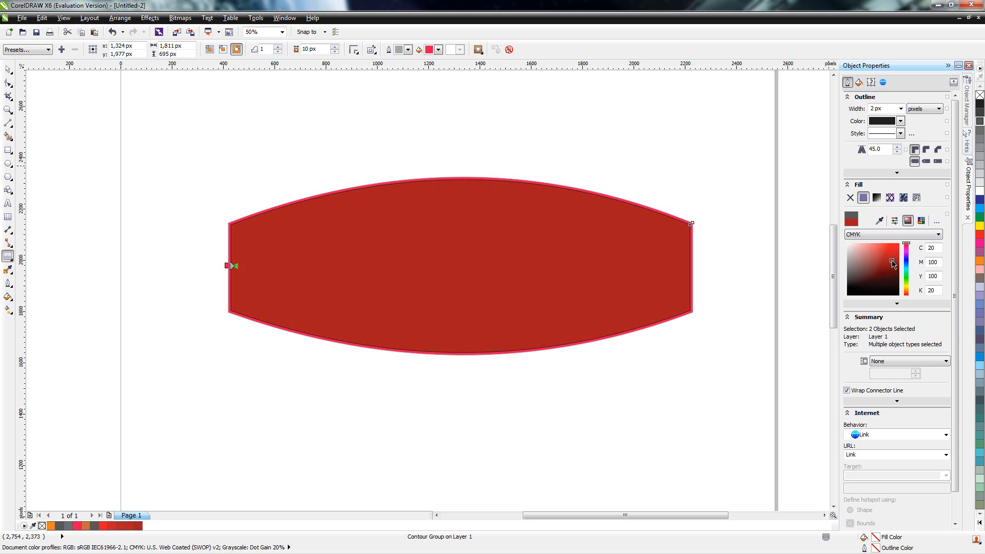
{"action": "key", "text": "ctrl+z"}
{"action": "mouse_move", "coordinate": [895, 258]}
{"action": "left_mouse_down"}
{"action": "mouse_move", "coordinate": [841, 271]}
{"action": "mouse_move", "coordinate": [852, 280]}
{"action": "mouse_move", "coordinate": [845, 290]}
{"action": "left_mouse_up"}
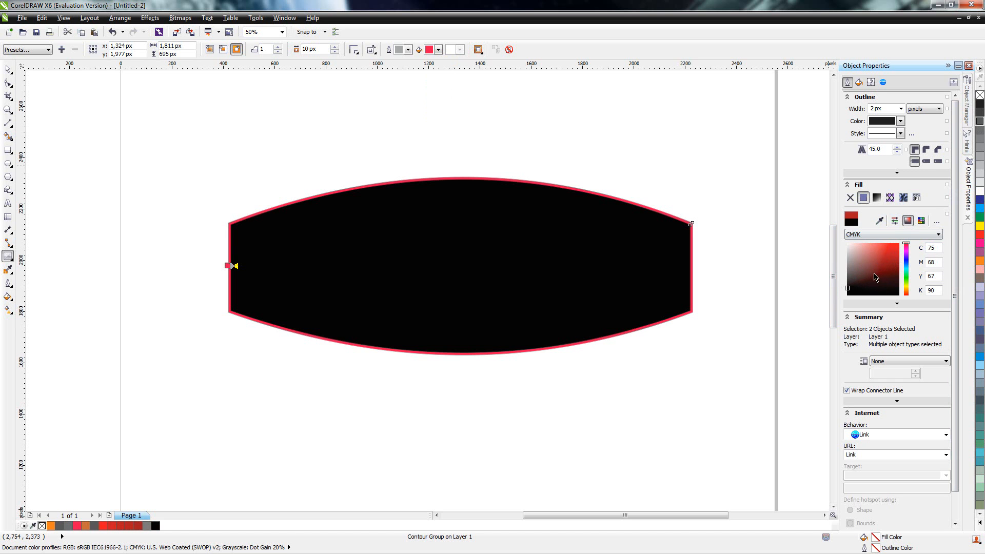
{"action": "left_click", "coordinate": [847, 281]}
{"action": "left_click_drag", "start_coordinate": [860, 283], "coordinate": [834, 283]}
{"action": "left_click", "coordinate": [981, 129]}
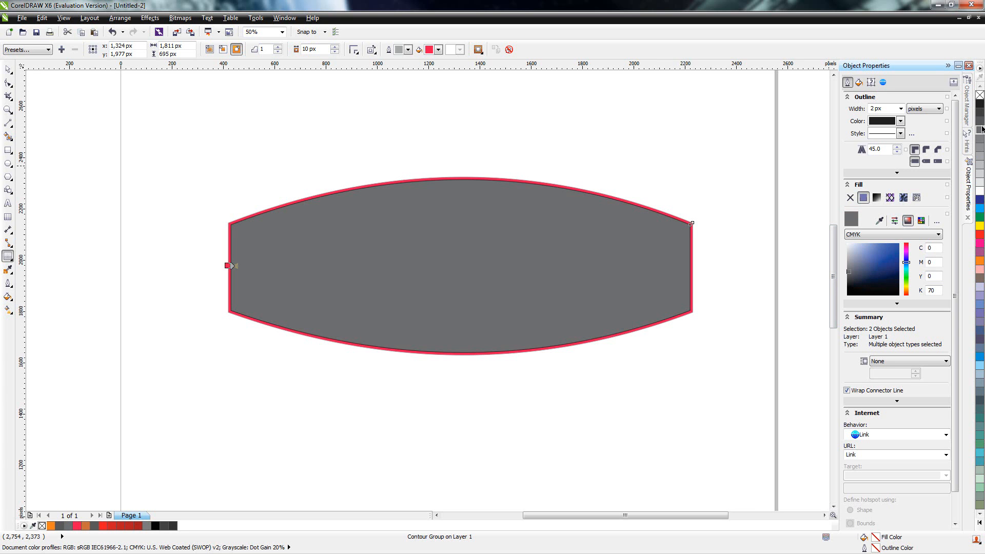
{"action": "left_click", "coordinate": [980, 113]}
{"action": "left_click", "coordinate": [980, 122]}
Step: Change the contour's fill to dark orange after trying salmon, and widen its outward offset to about 17 px
{"action": "left_click", "coordinate": [439, 50]}
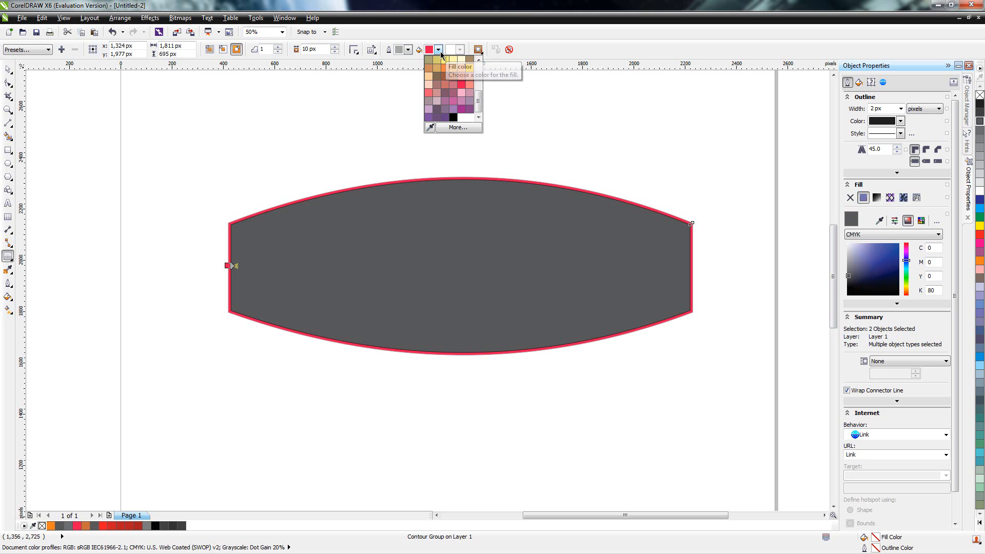
{"action": "left_click", "coordinate": [462, 76]}
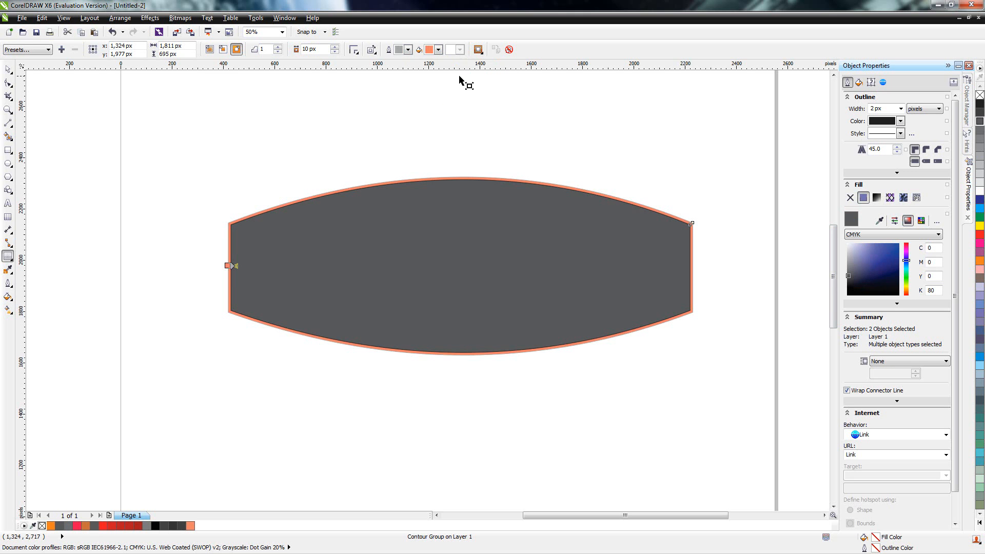
{"action": "left_click", "coordinate": [440, 50]}
{"action": "left_click", "coordinate": [453, 77]}
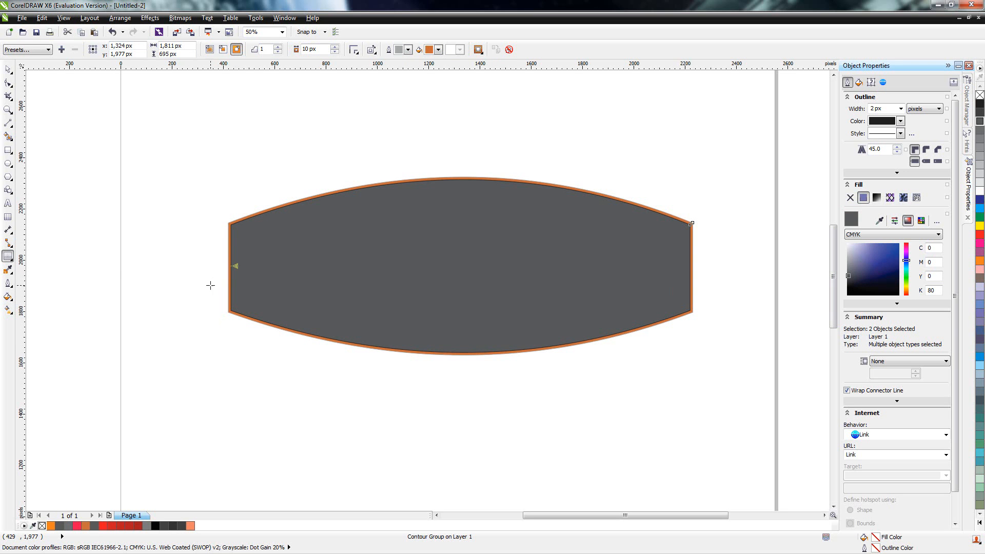
{"action": "mouse_move", "coordinate": [228, 265]}
{"action": "left_mouse_down"}
{"action": "mouse_move", "coordinate": [196, 268]}
{"action": "mouse_move", "coordinate": [229, 268]}
{"action": "left_mouse_up"}
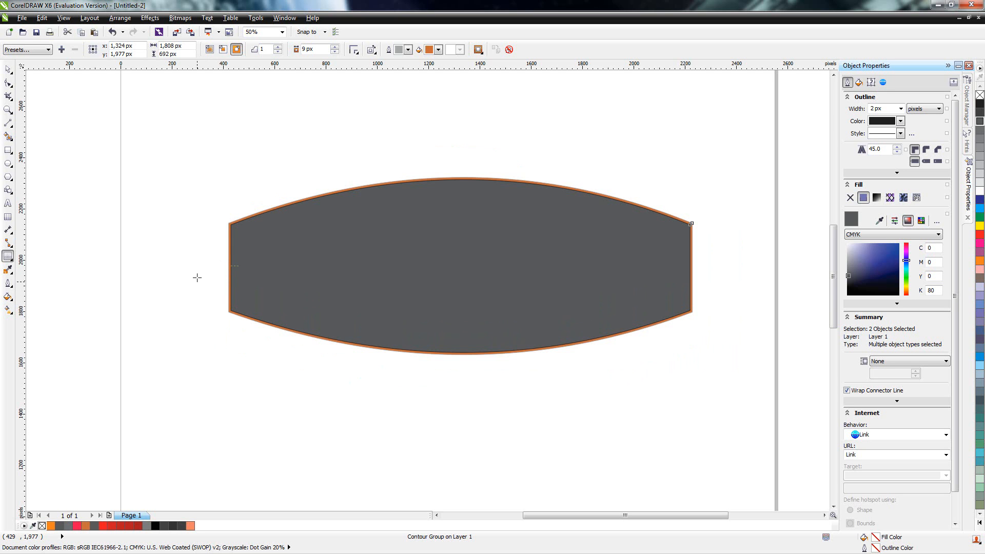
{"action": "mouse_move", "coordinate": [187, 307]}
{"action": "left_mouse_down"}
{"action": "mouse_move", "coordinate": [212, 270]}
{"action": "mouse_move", "coordinate": [202, 277]}
{"action": "mouse_move", "coordinate": [224, 270]}
{"action": "mouse_move", "coordinate": [227, 281]}
{"action": "mouse_move", "coordinate": [226, 273]}
{"action": "left_mouse_up"}
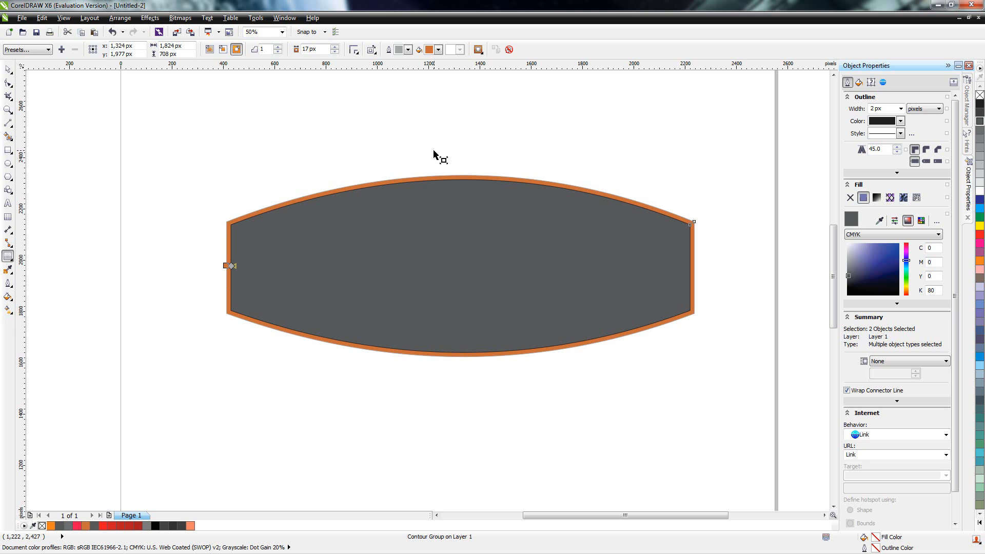
Step: Move the shape together with its contour to about x 1,317, y 2,000 px
{"action": "left_click", "coordinate": [8, 68]}
{"action": "left_click", "coordinate": [362, 151]}
{"action": "left_click_drag", "start_coordinate": [420, 257], "coordinate": [449, 229]}
{"action": "left_click_drag", "start_coordinate": [440, 269], "coordinate": [421, 263]}
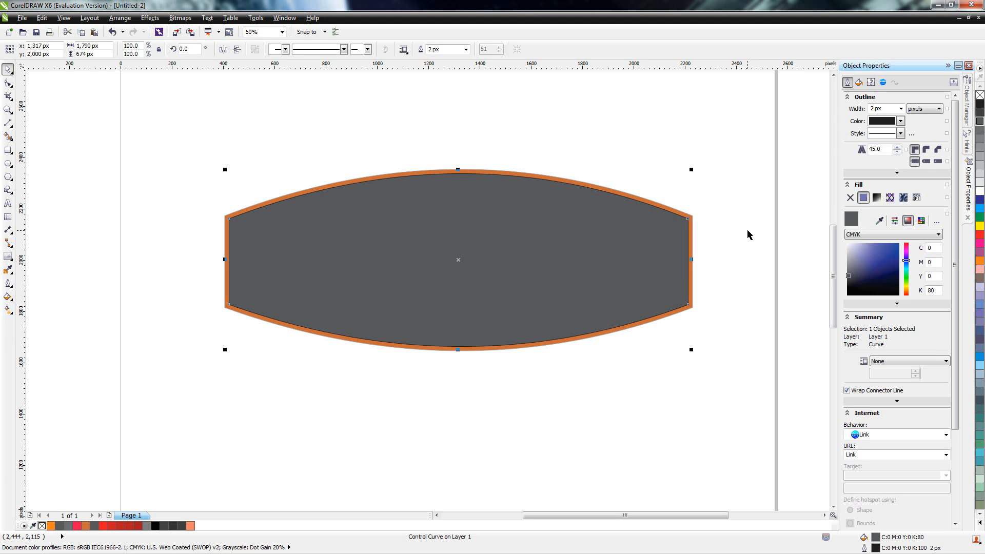
Step: Apply a drop shadow from the dark shape's centre, offset about -50 px horizontally and -53 px vertically, and deselect everything
{"action": "left_click", "coordinate": [11, 258]}
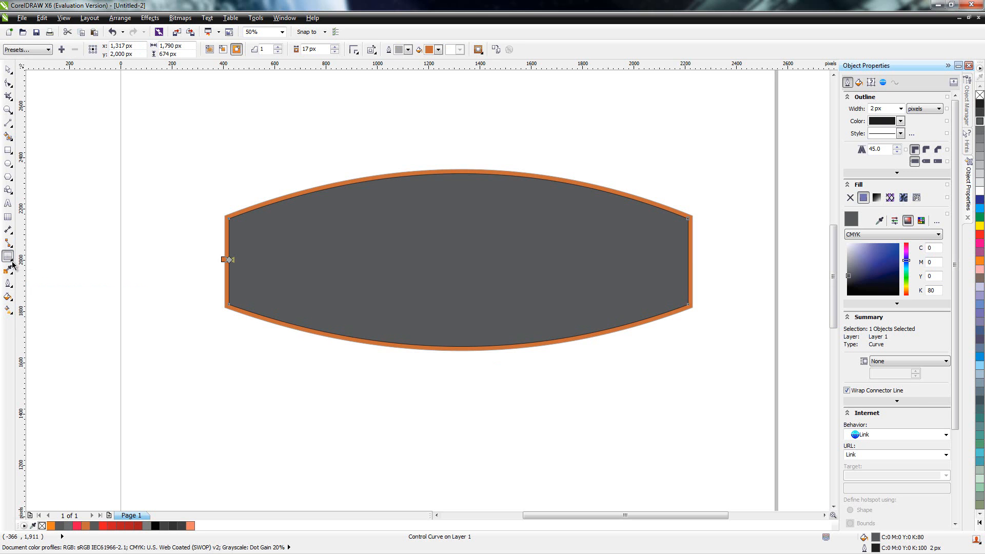
{"action": "left_click", "coordinate": [13, 262]}
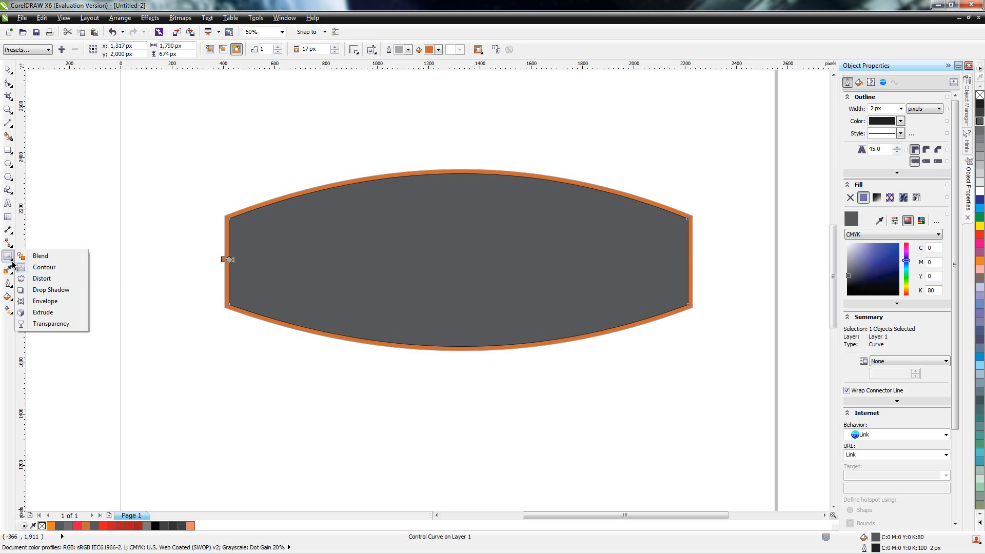
{"action": "left_click", "coordinate": [45, 289]}
{"action": "left_click_drag", "start_coordinate": [458, 346], "coordinate": [304, 367]}
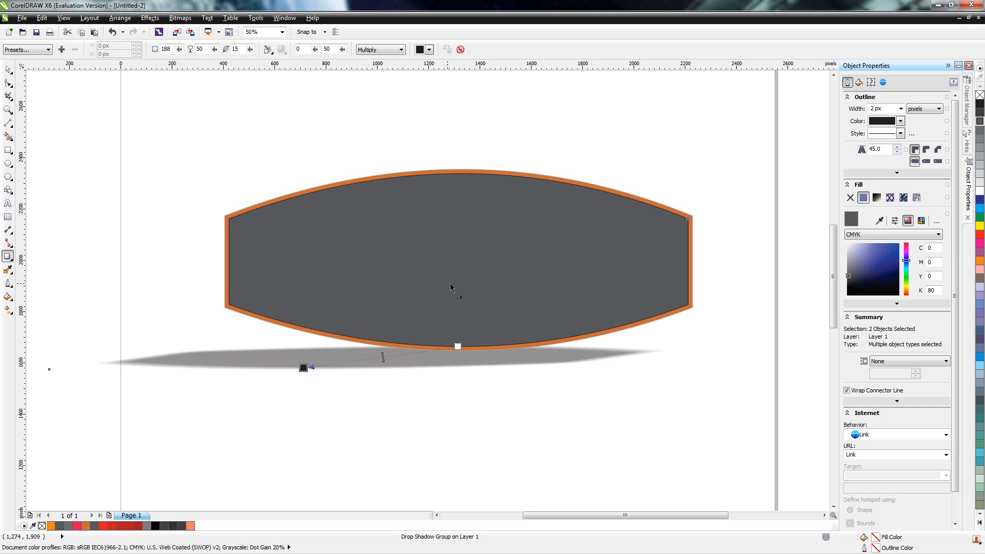
{"action": "key", "text": "ctrl+z"}
{"action": "left_click_drag", "start_coordinate": [458, 259], "coordinate": [366, 362]}
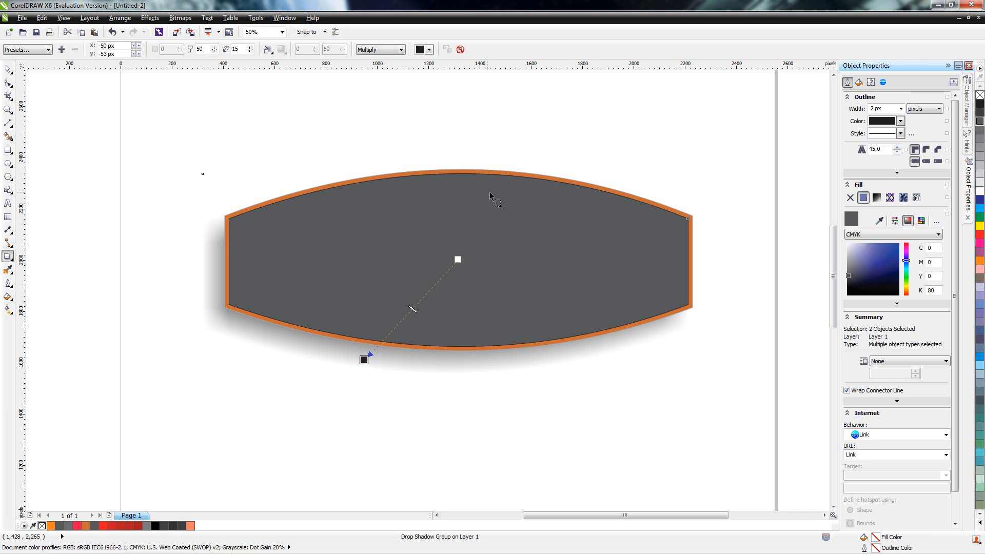
{"action": "left_click", "coordinate": [8, 72]}
{"action": "left_click", "coordinate": [8, 69]}
{"action": "left_click", "coordinate": [324, 131]}
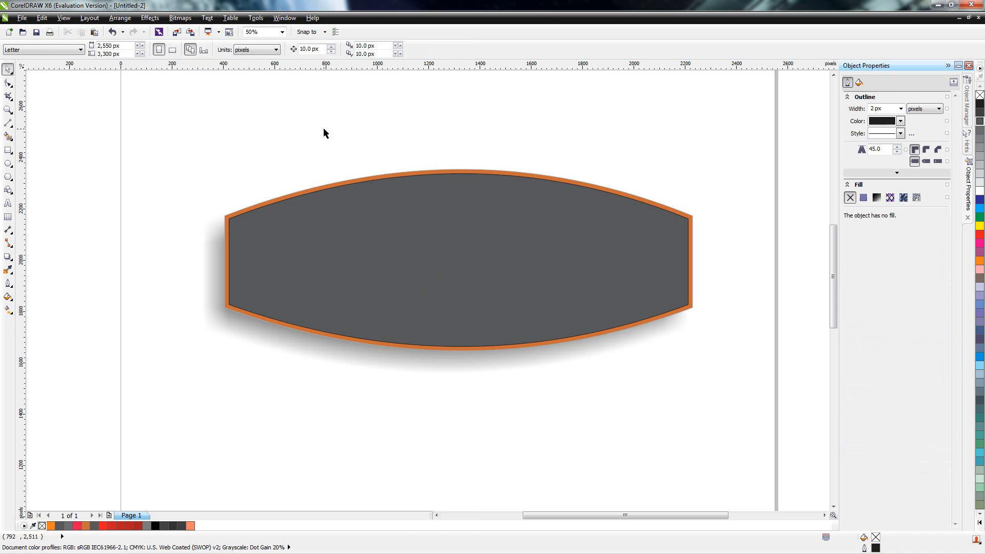
Step: Create a paragraph text frame about 2,336 by 472 px below the shape, set to 48 pt Blackoak Std
{"action": "left_click", "coordinate": [9, 203]}
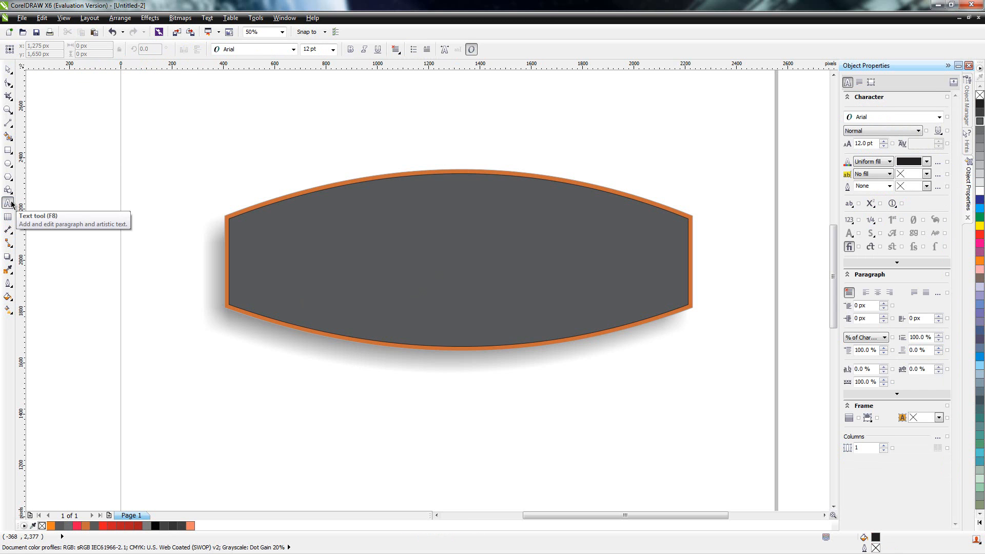
{"action": "left_click_drag", "start_coordinate": [178, 378], "coordinate": [777, 498]}
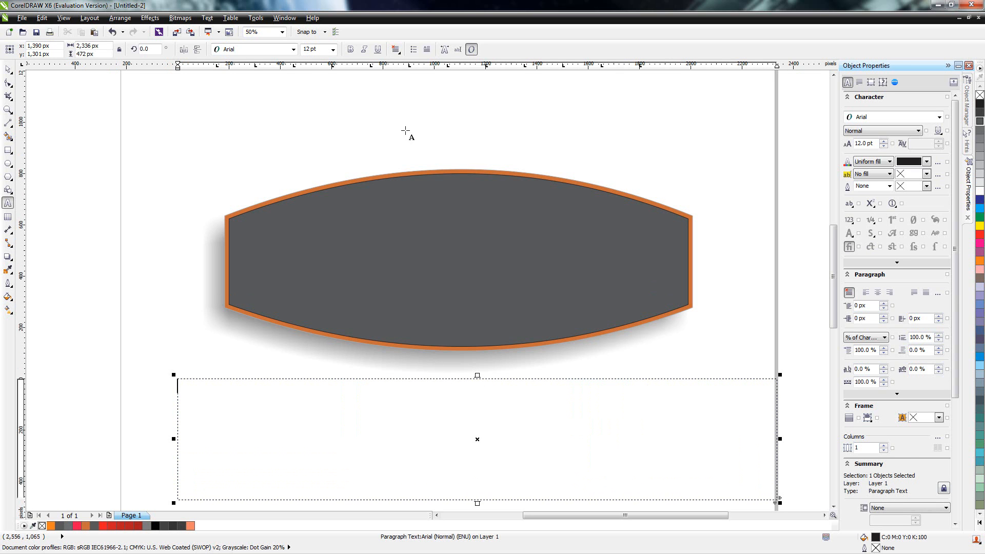
{"action": "left_click", "coordinate": [333, 49]}
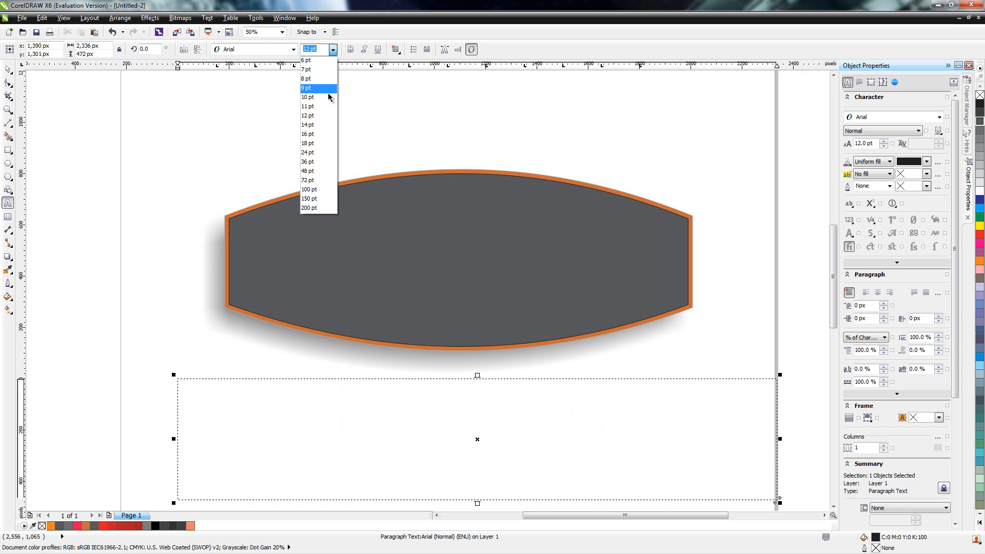
{"action": "left_click", "coordinate": [311, 171]}
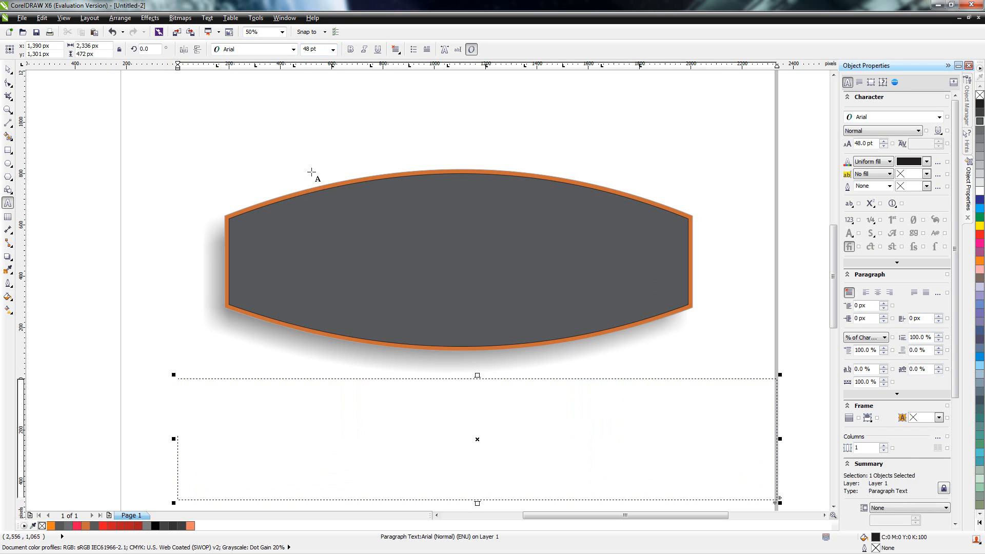
{"action": "left_click", "coordinate": [293, 50]}
{"action": "left_click", "coordinate": [286, 71]}
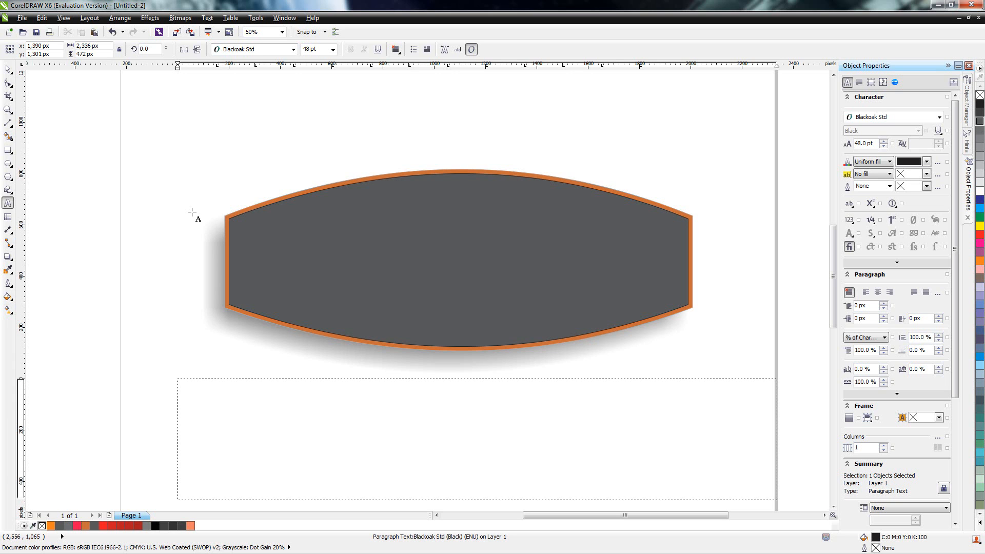
Step: Enter FOSTER in the text frame and centre it horizontally
{"action": "type", "text": "FOSTER"}
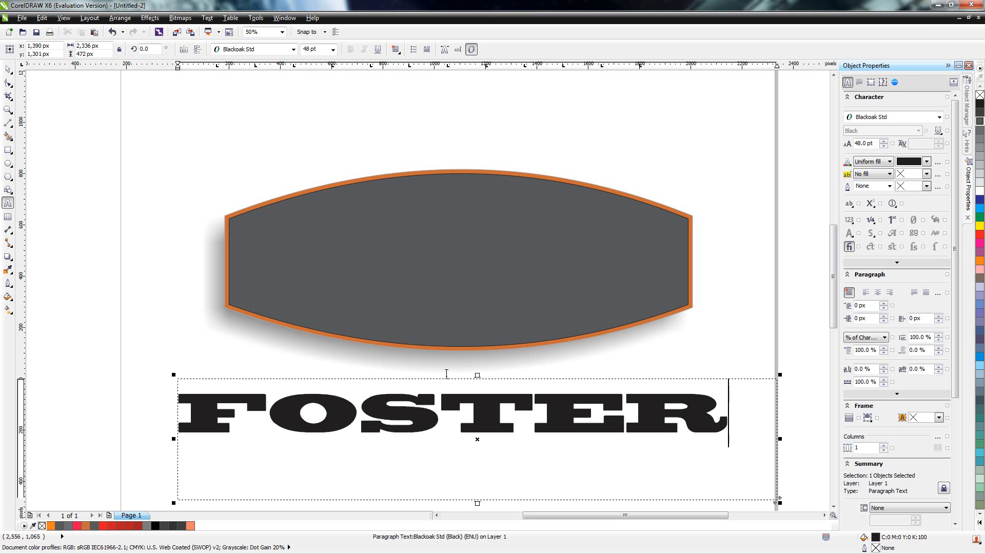
{"action": "left_click", "coordinate": [396, 49]}
{"action": "left_click", "coordinate": [413, 85]}
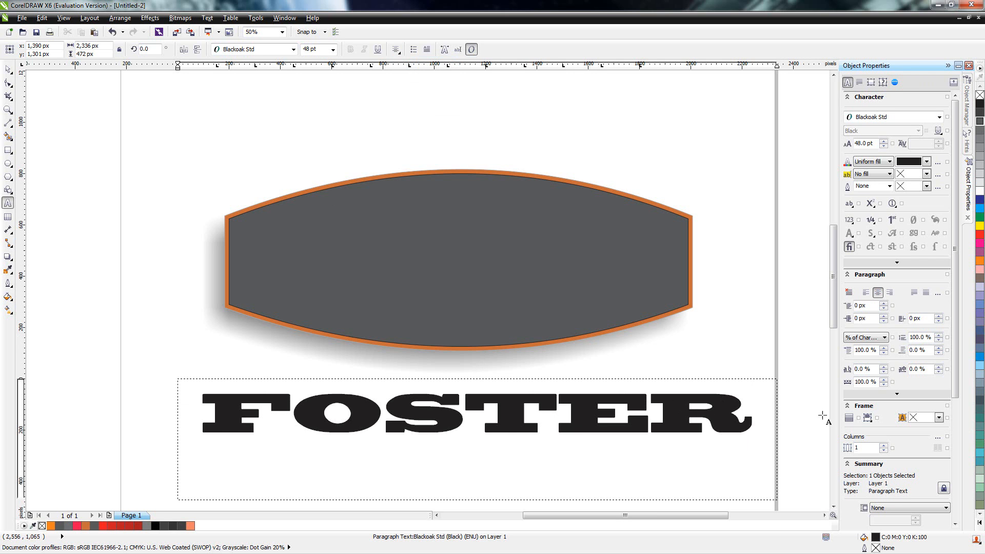
Step: Reduce the text frame's height to about 286 px and move it to about x 1,288, y 1,442 px
{"action": "left_click", "coordinate": [9, 69]}
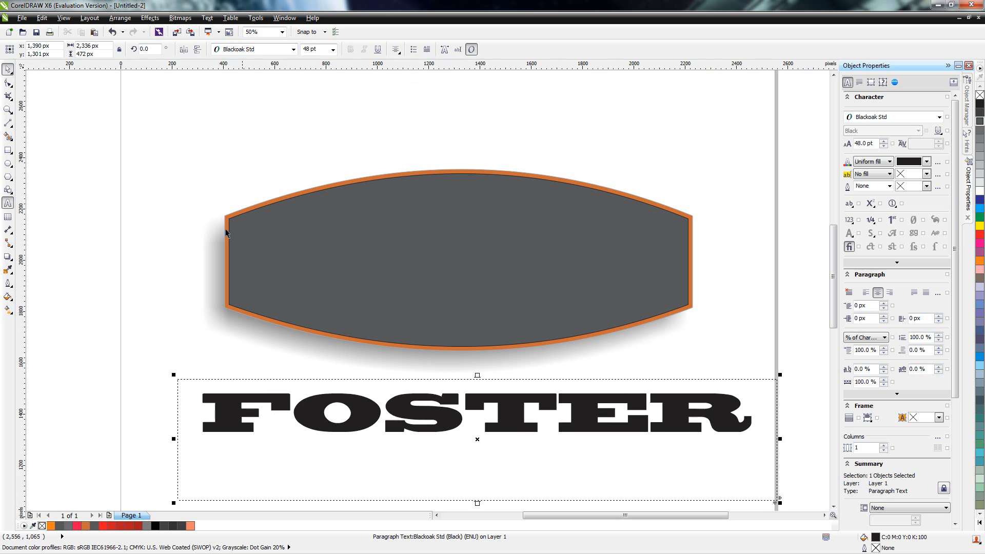
{"action": "left_click_drag", "start_coordinate": [477, 500], "coordinate": [477, 455]}
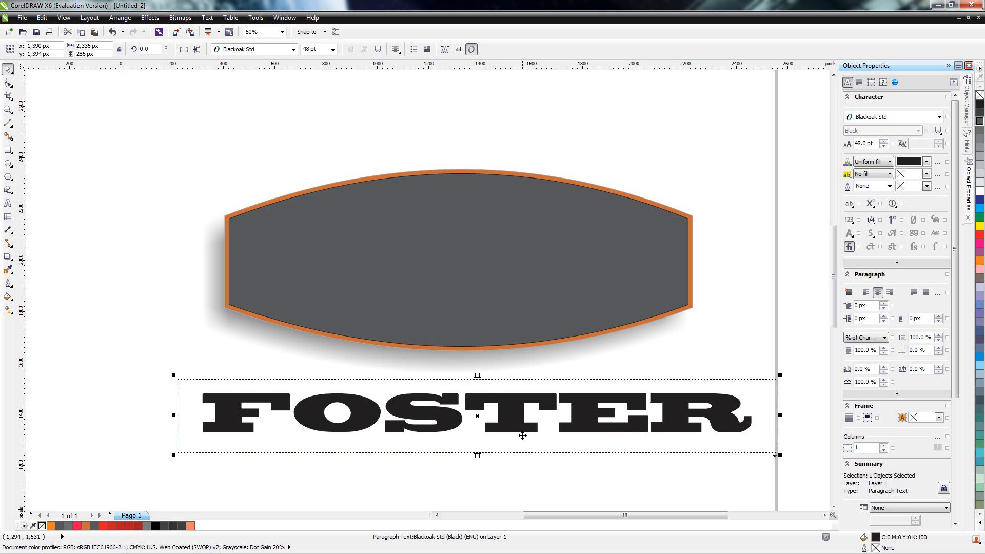
{"action": "left_click_drag", "start_coordinate": [522, 426], "coordinate": [495, 415]}
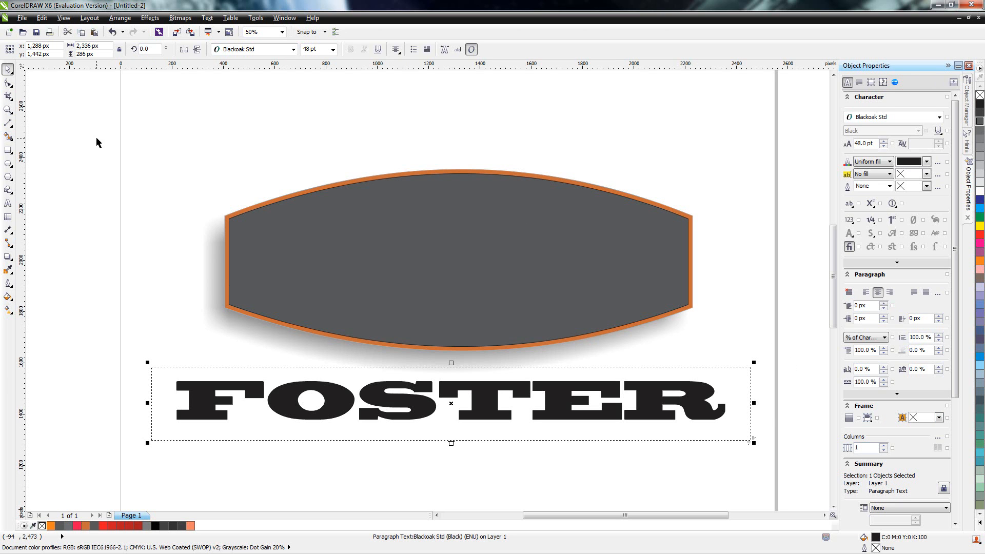
Step: Tighten the FOSTER text's character spacing to about -42.86% with the Shape tool
{"action": "left_click", "coordinate": [7, 89]}
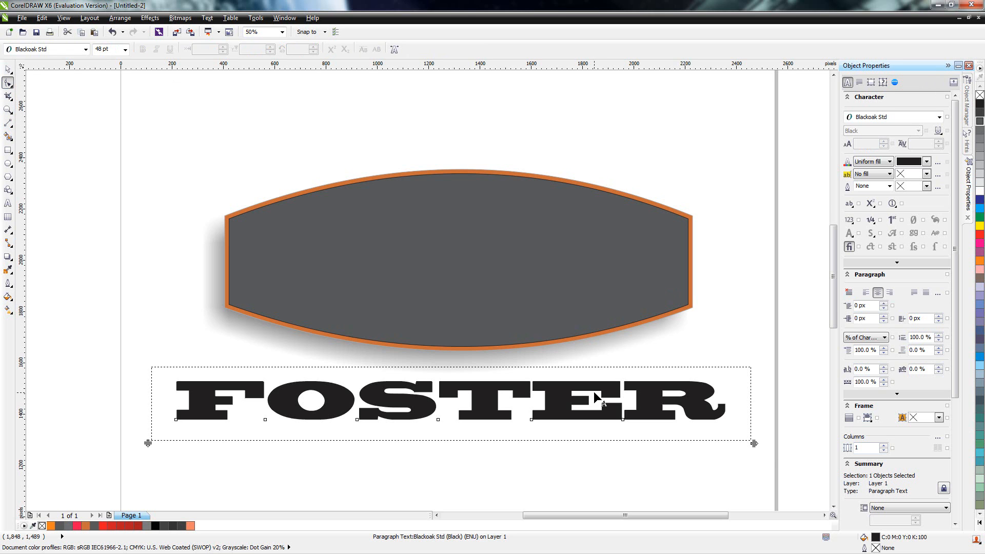
{"action": "mouse_move", "coordinate": [755, 443]}
{"action": "left_mouse_down"}
{"action": "mouse_move", "coordinate": [703, 449]}
{"action": "mouse_move", "coordinate": [745, 458]}
{"action": "mouse_move", "coordinate": [651, 458]}
{"action": "mouse_move", "coordinate": [739, 462]}
{"action": "mouse_move", "coordinate": [677, 460]}
{"action": "mouse_move", "coordinate": [717, 466]}
{"action": "mouse_move", "coordinate": [706, 471]}
{"action": "mouse_move", "coordinate": [374, 449]}
{"action": "mouse_move", "coordinate": [506, 443]}
{"action": "mouse_move", "coordinate": [734, 456]}
{"action": "mouse_move", "coordinate": [737, 468]}
{"action": "mouse_move", "coordinate": [653, 468]}
{"action": "mouse_move", "coordinate": [728, 478]}
{"action": "mouse_move", "coordinate": [669, 473]}
{"action": "mouse_move", "coordinate": [696, 484]}
{"action": "left_mouse_up"}
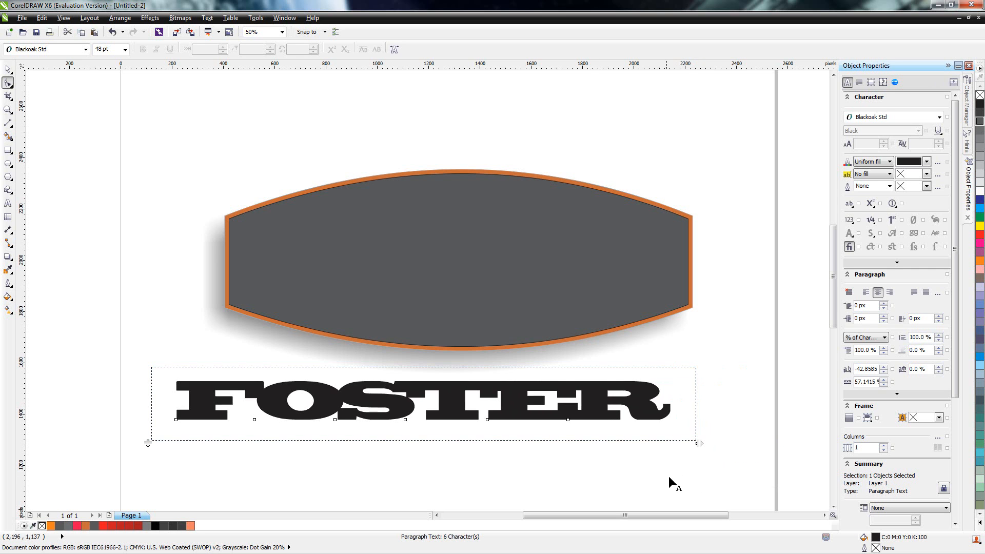
Step: Move the FOSTER text frame onto the dark shape at about x 1,308, y 1,991 px and convert it to curves
{"action": "left_click", "coordinate": [8, 68]}
{"action": "left_click_drag", "start_coordinate": [454, 414], "coordinate": [482, 275]}
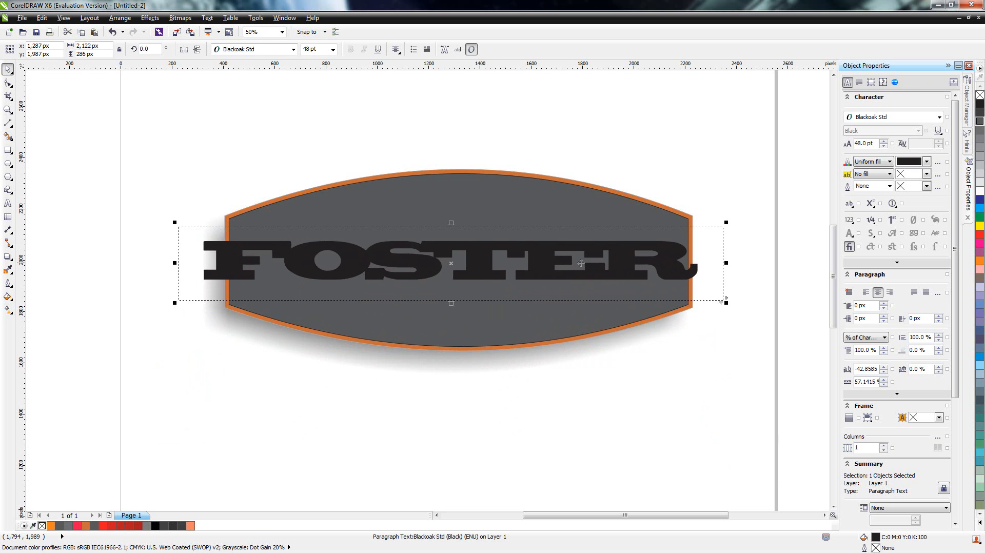
{"action": "left_click_drag", "start_coordinate": [471, 270], "coordinate": [476, 269]}
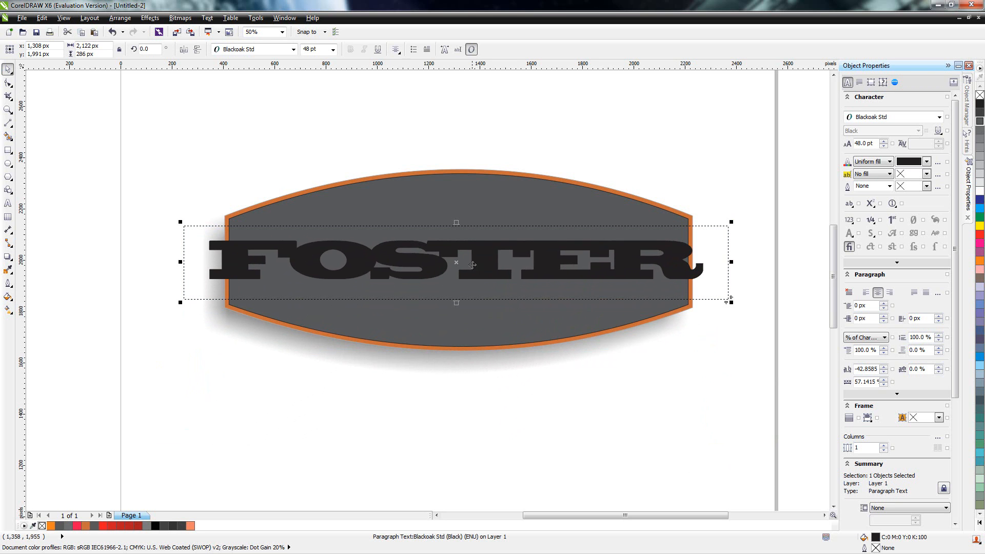
{"action": "right_click", "coordinate": [479, 254]}
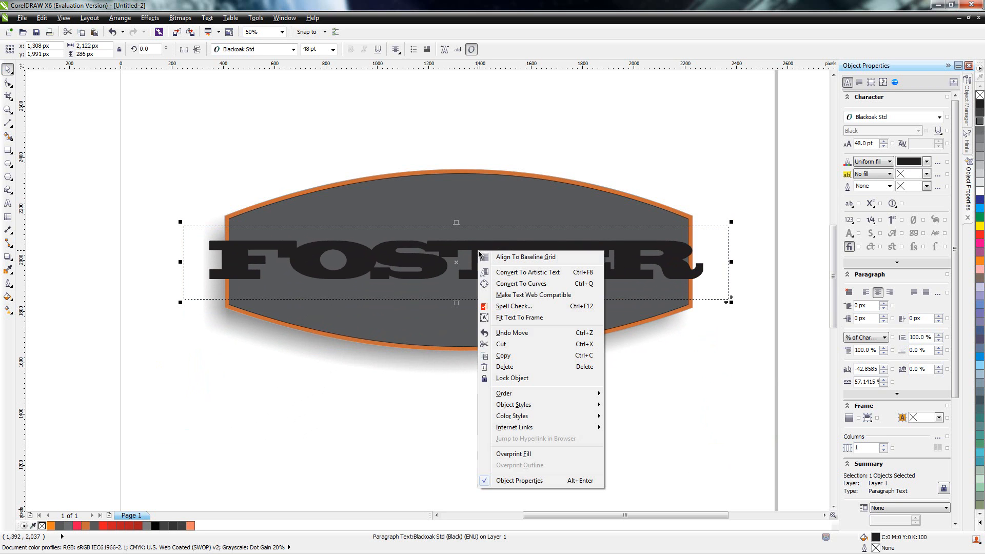
{"action": "left_click", "coordinate": [528, 284]}
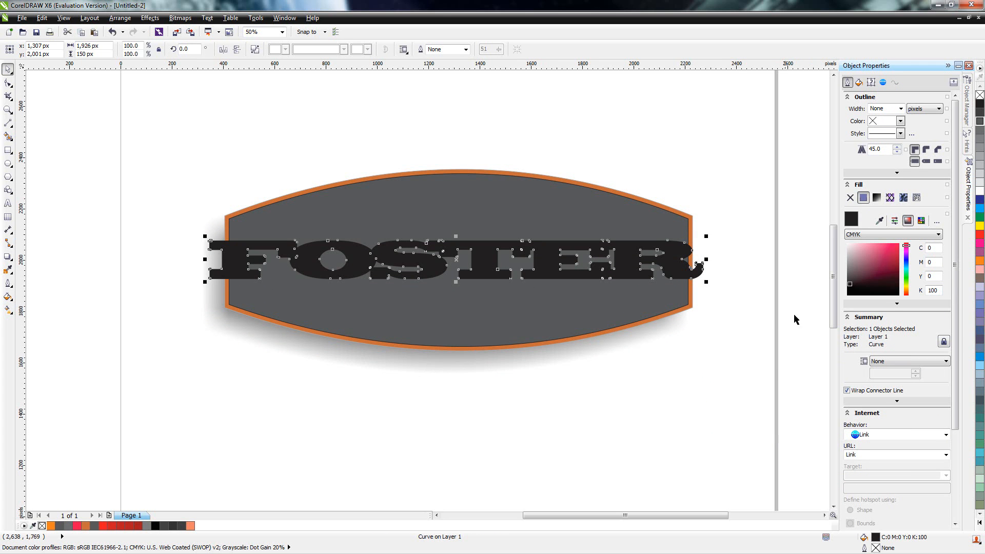
Step: Scale the FOSTER curves proportionally to about 91.3% and move them below the shape to about x 1,290, y 1,515 px
{"action": "left_click_drag", "start_coordinate": [707, 237], "coordinate": [686, 233]}
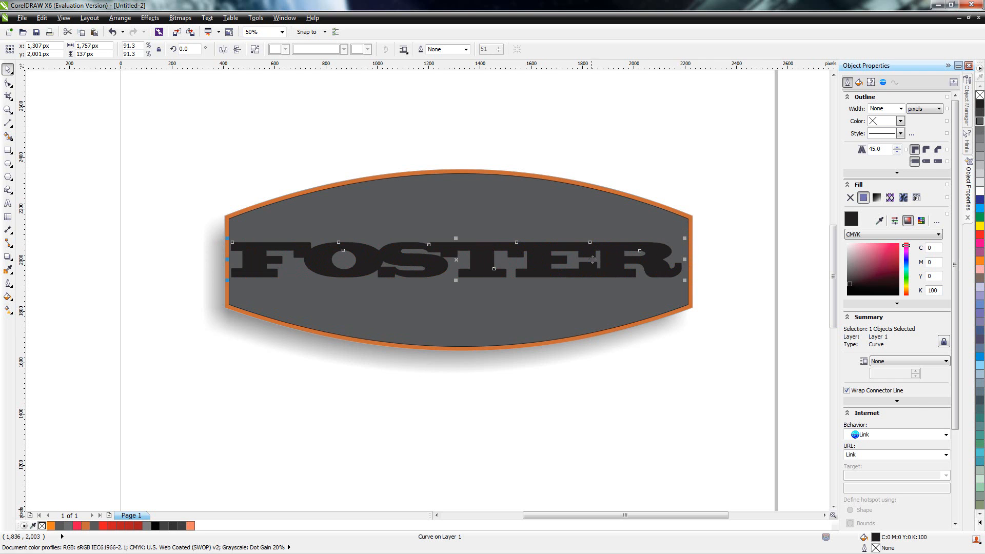
{"action": "left_click_drag", "start_coordinate": [586, 250], "coordinate": [590, 249]}
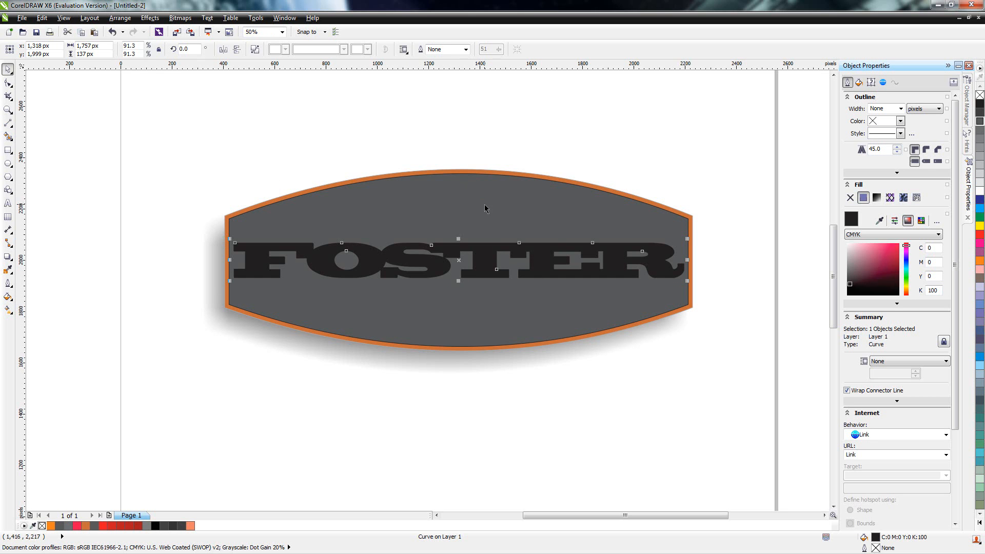
{"action": "left_click_drag", "start_coordinate": [483, 268], "coordinate": [475, 393]}
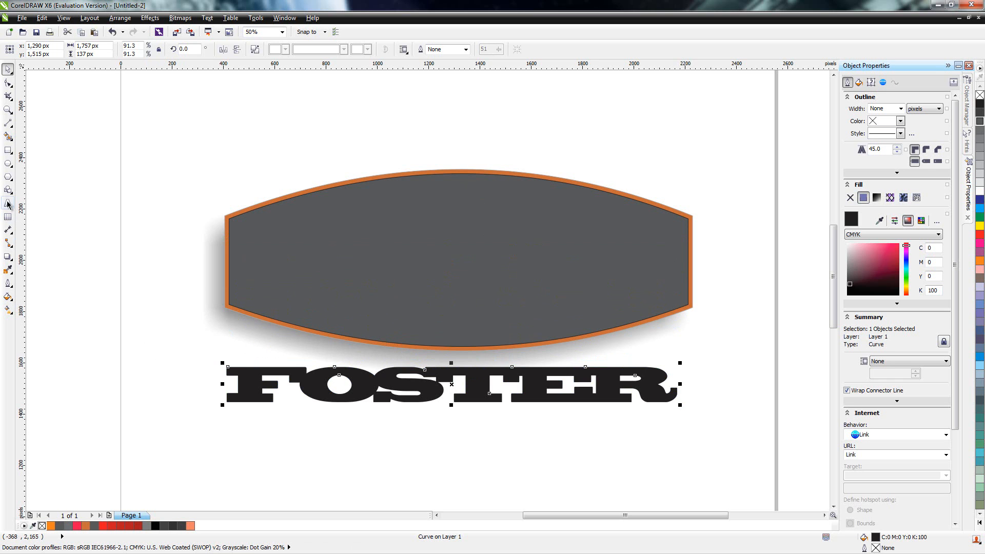
Step: Add a one-step outside contour of about 9 px with orange fill to the FOSTER lettering
{"action": "left_click", "coordinate": [8, 256]}
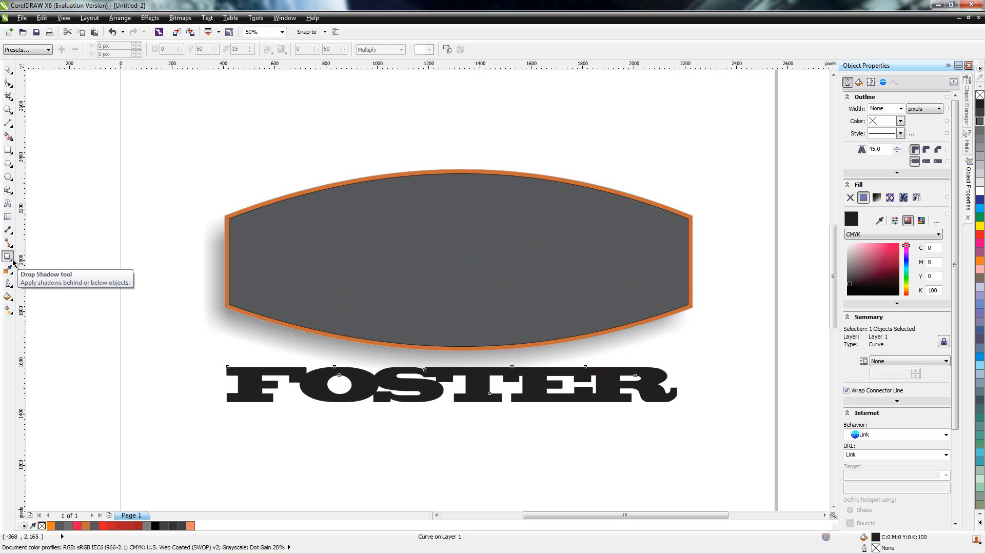
{"action": "left_click", "coordinate": [12, 260]}
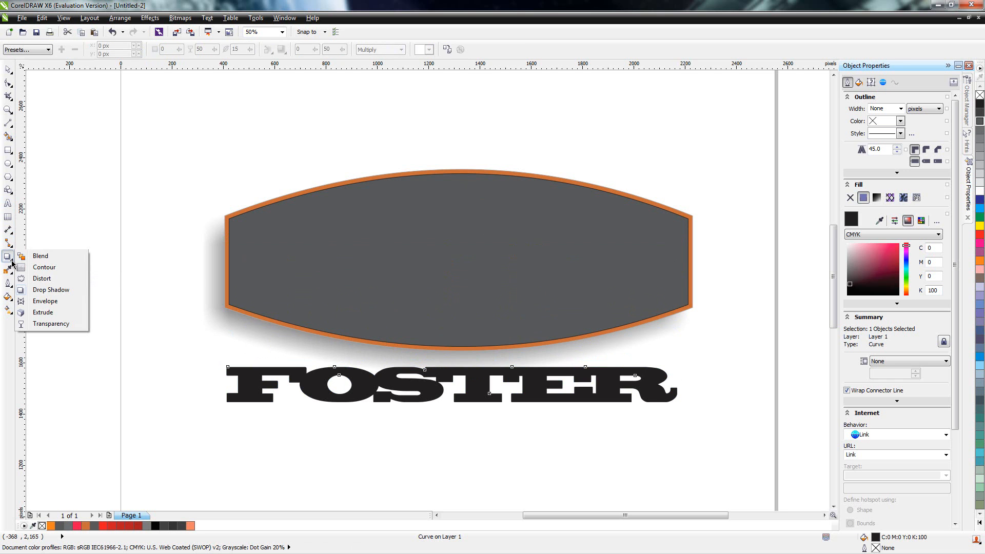
{"action": "left_click", "coordinate": [51, 267]}
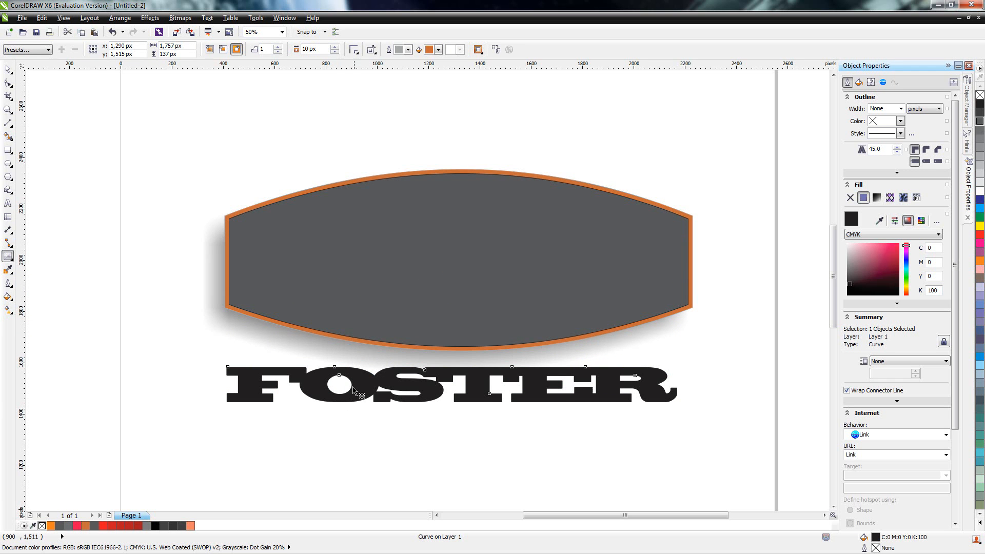
{"action": "left_click_drag", "start_coordinate": [360, 385], "coordinate": [356, 417]}
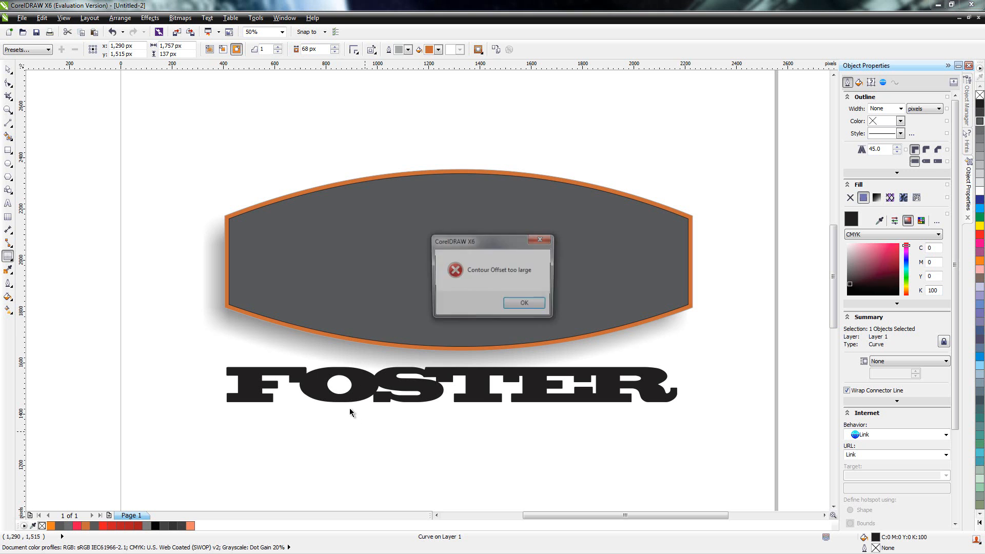
{"action": "left_click", "coordinate": [527, 304]}
{"action": "mouse_move", "coordinate": [242, 394]}
{"action": "left_mouse_down"}
{"action": "mouse_move", "coordinate": [206, 410]}
{"action": "mouse_move", "coordinate": [245, 409]}
{"action": "left_mouse_up"}
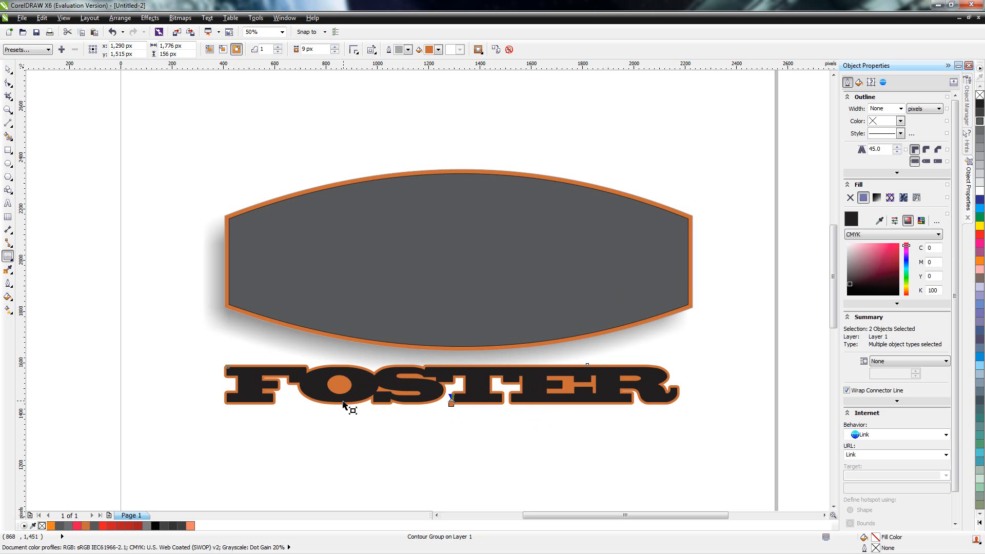
Step: Move the contoured FOSTER lettering farther below the shape, to about x 1,334, y 1,371 px
{"action": "left_click", "coordinate": [10, 71]}
{"action": "left_click_drag", "start_coordinate": [429, 391], "coordinate": [487, 400]}
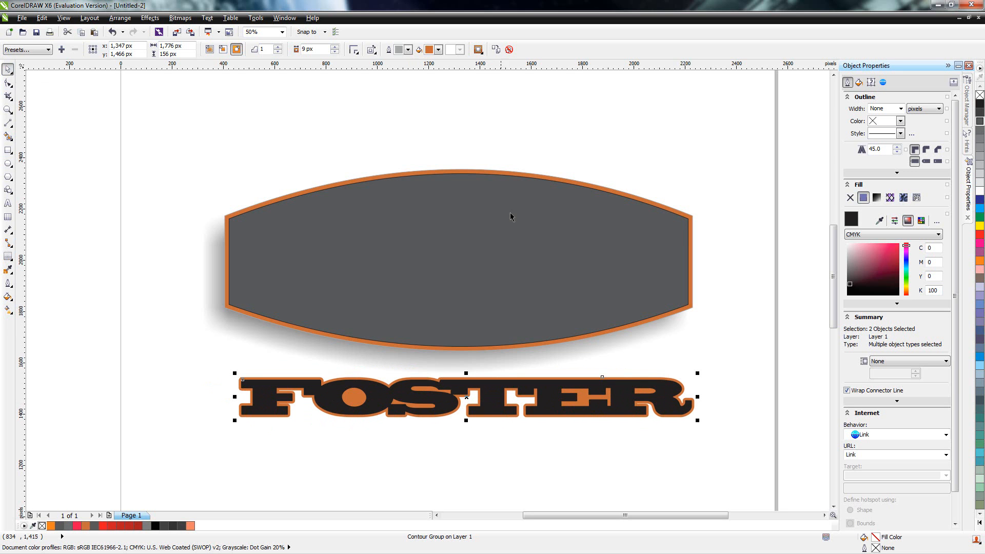
{"action": "left_click_drag", "start_coordinate": [491, 408], "coordinate": [487, 433]}
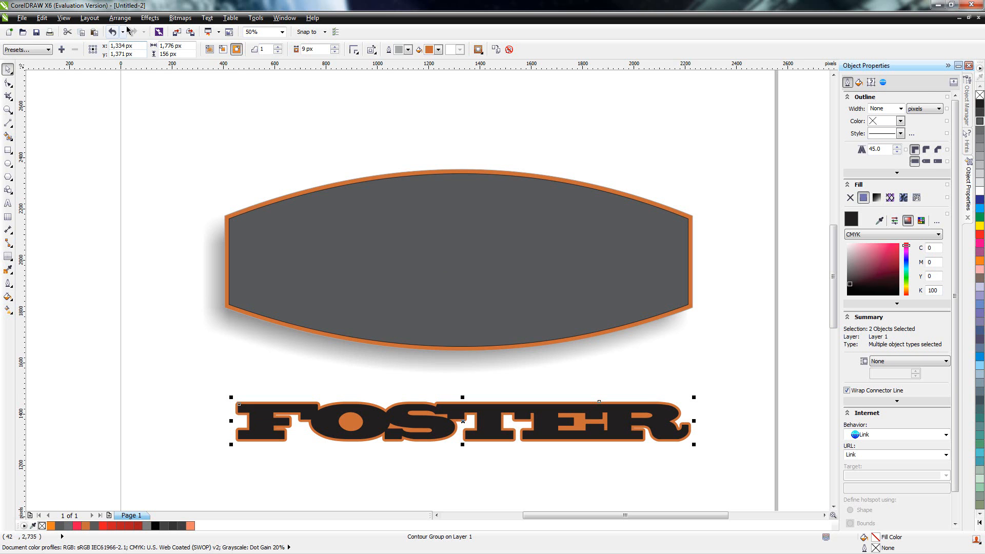
Step: Create an envelope from the dark arched shape and apply it to the FOSTER lettering
{"action": "left_click", "coordinate": [169, 129]}
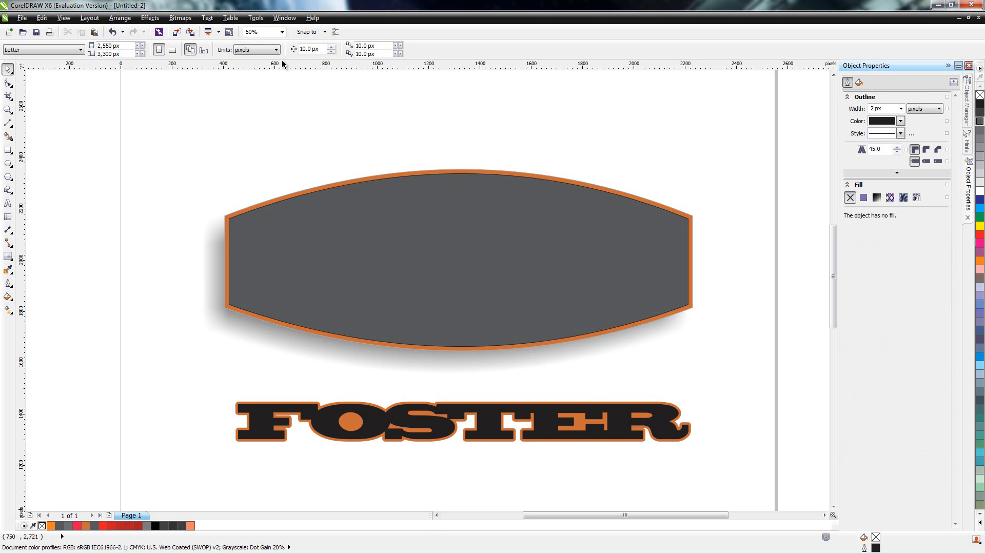
{"action": "left_click", "coordinate": [152, 19]}
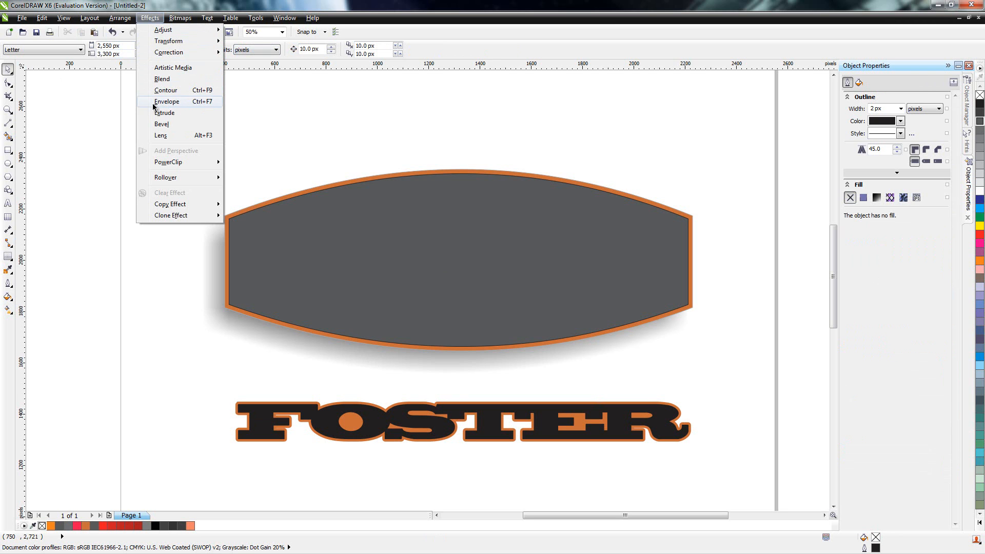
{"action": "left_click", "coordinate": [175, 104]}
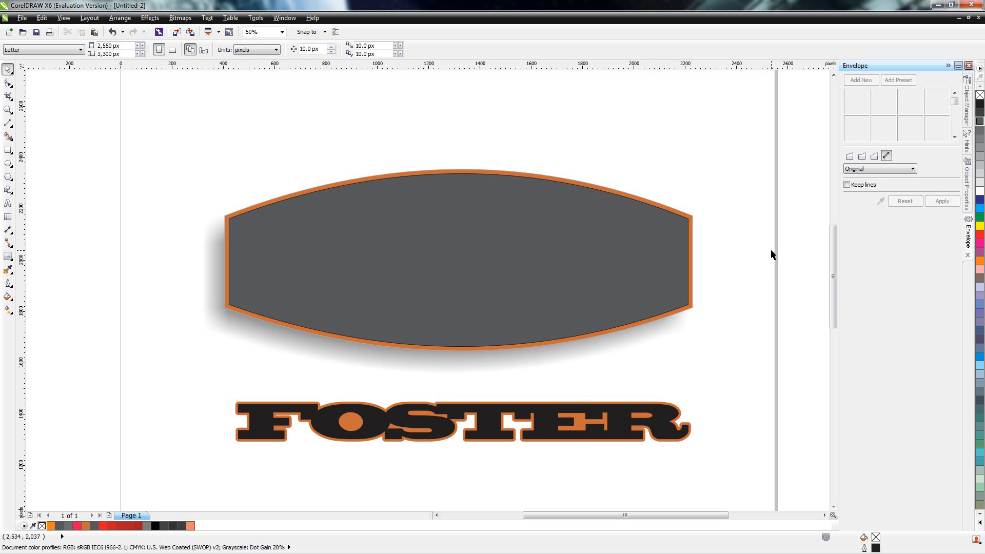
{"action": "left_click", "coordinate": [406, 422]}
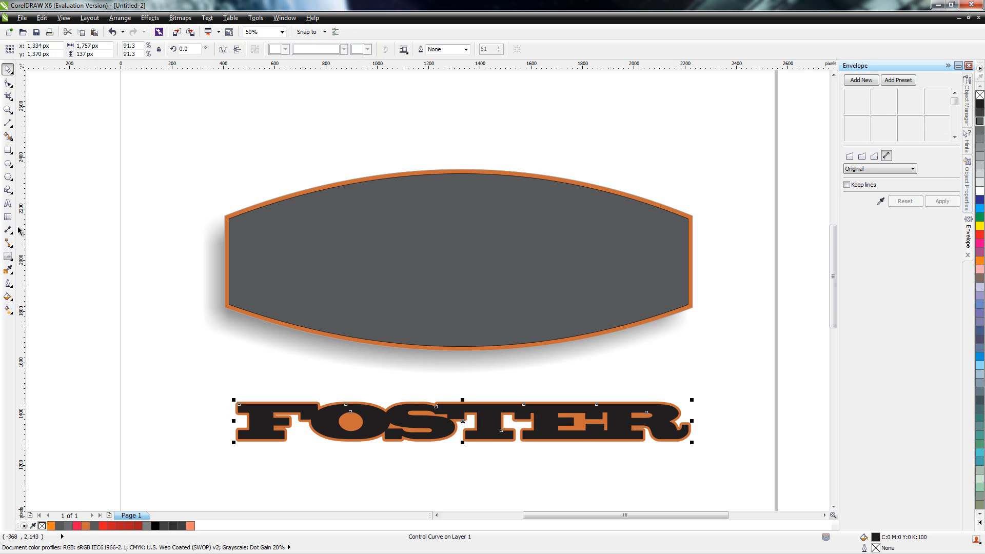
{"action": "left_click", "coordinate": [7, 257]}
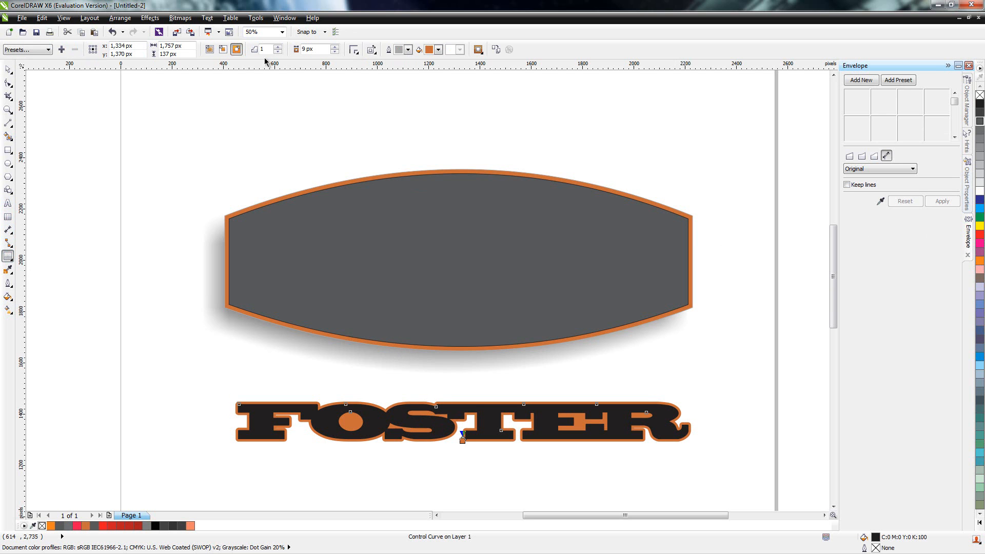
{"action": "left_click", "coordinate": [880, 202]}
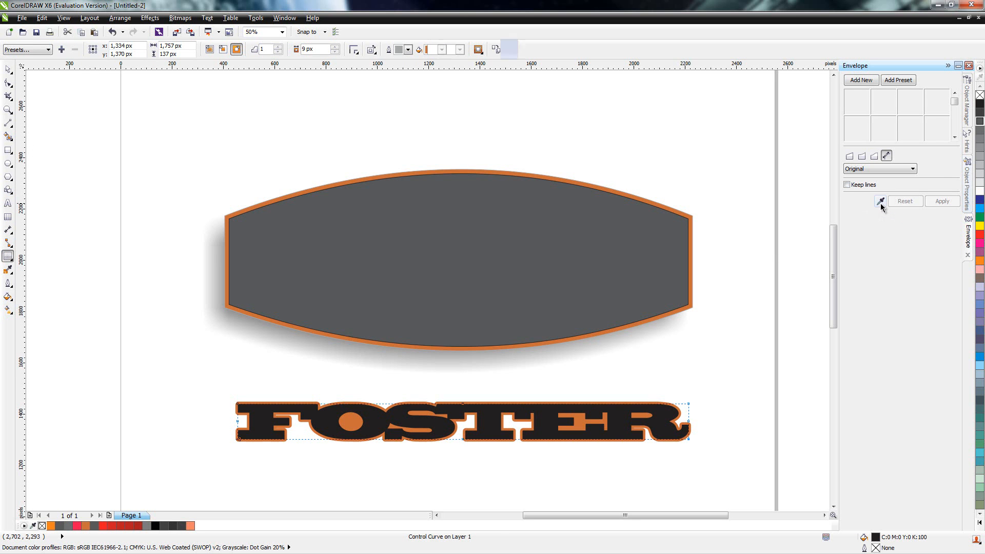
{"action": "left_click", "coordinate": [502, 256]}
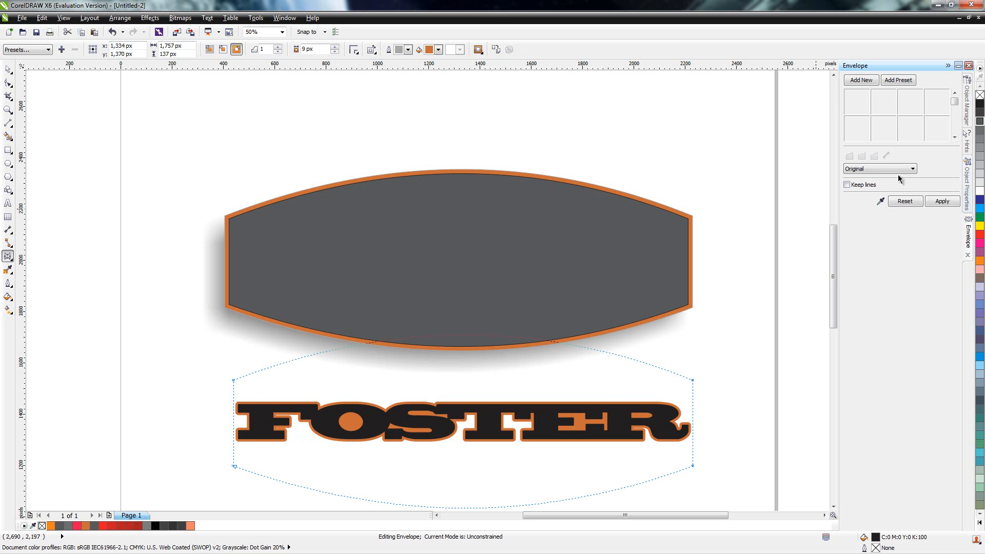
{"action": "left_click", "coordinate": [945, 201]}
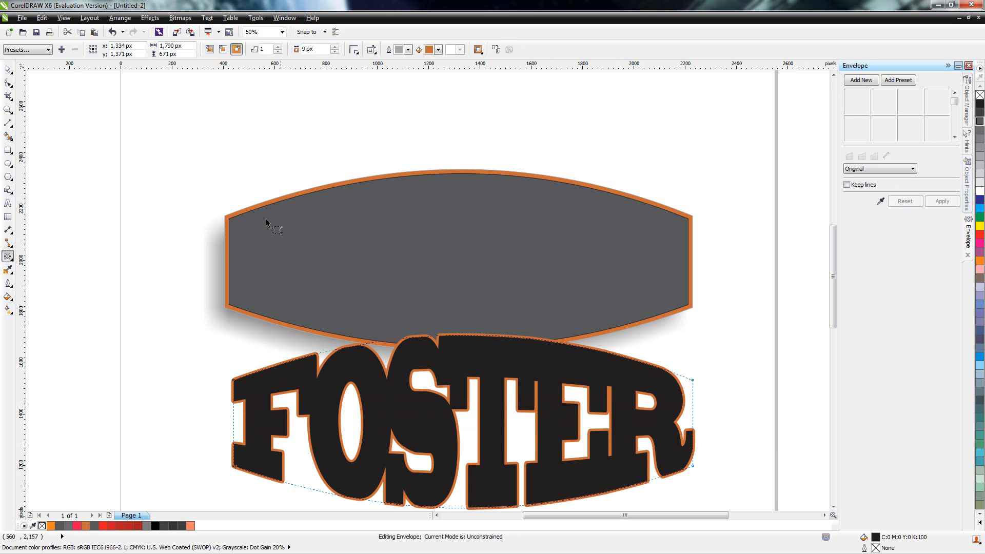
Step: Centre the enveloped FOSTER lettering on the dark shape and scale it proportionally to about 1,675 by 628 px
{"action": "left_click", "coordinate": [7, 70]}
{"action": "left_click_drag", "start_coordinate": [416, 393], "coordinate": [426, 264]}
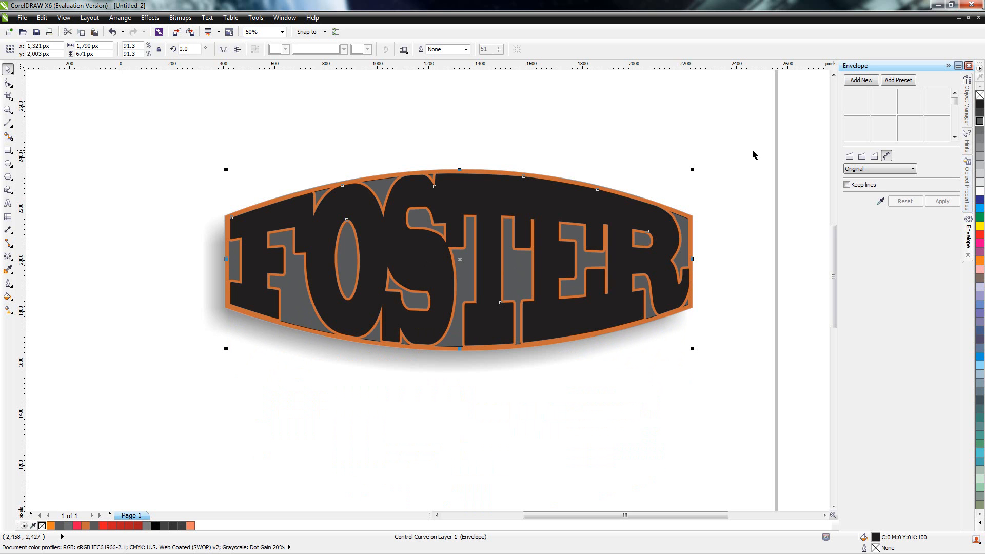
{"action": "left_click_drag", "start_coordinate": [692, 169], "coordinate": [680, 175]}
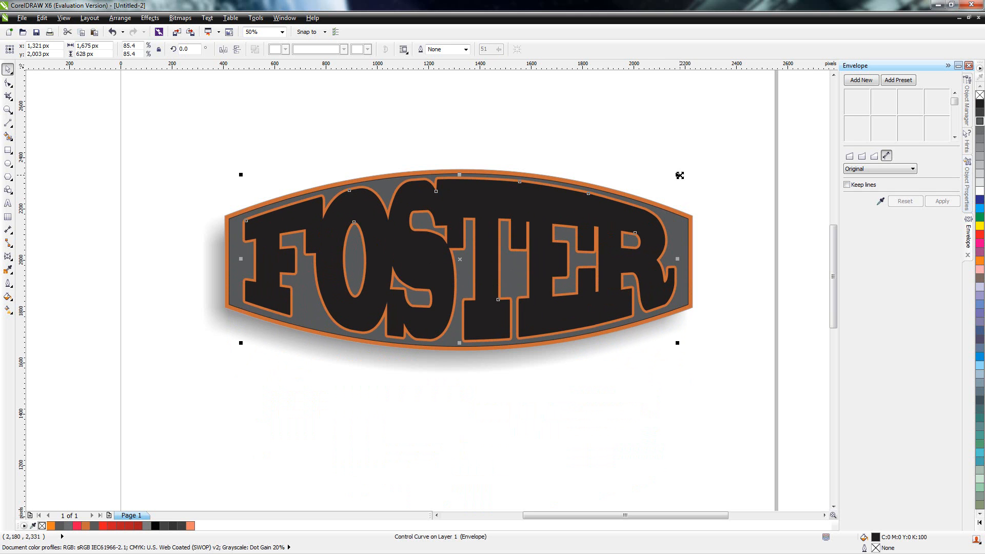
Step: Pull the lettering envelope's four corner nodes outward so FOSTER reaches closer to the shape's left and right edges
{"action": "left_click", "coordinate": [5, 85]}
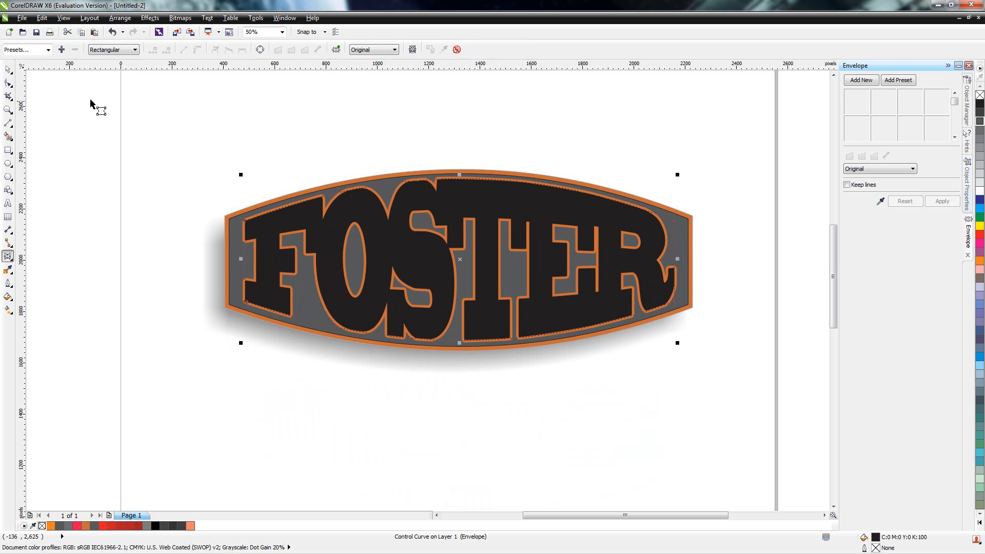
{"action": "left_click_drag", "start_coordinate": [674, 218], "coordinate": [684, 221]}
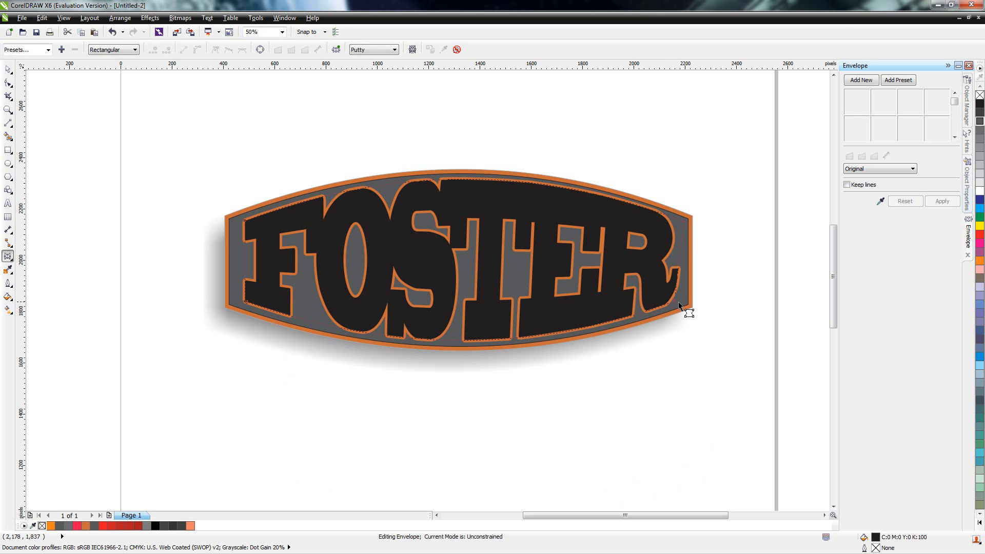
{"action": "left_click_drag", "start_coordinate": [676, 306], "coordinate": [687, 307]}
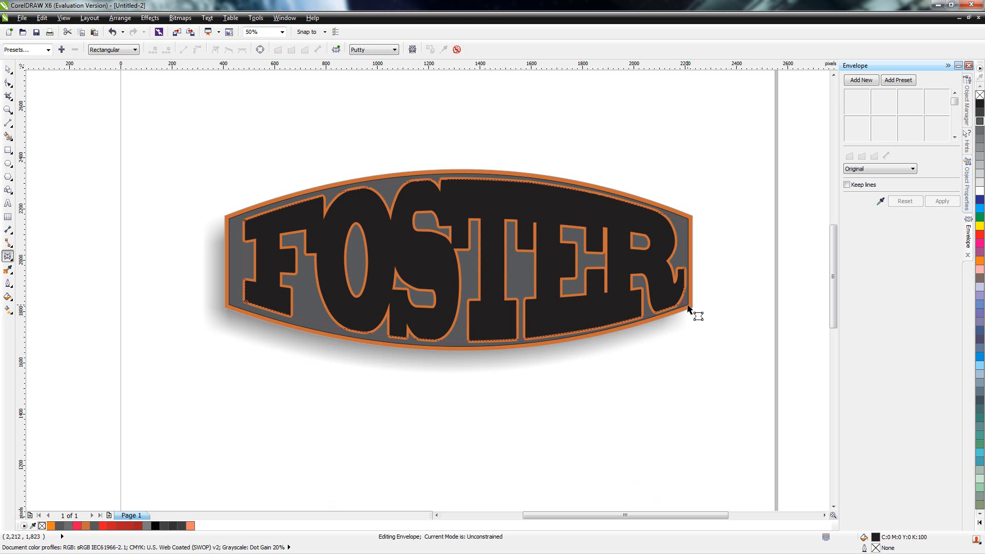
{"action": "left_click_drag", "start_coordinate": [687, 306], "coordinate": [685, 306]}
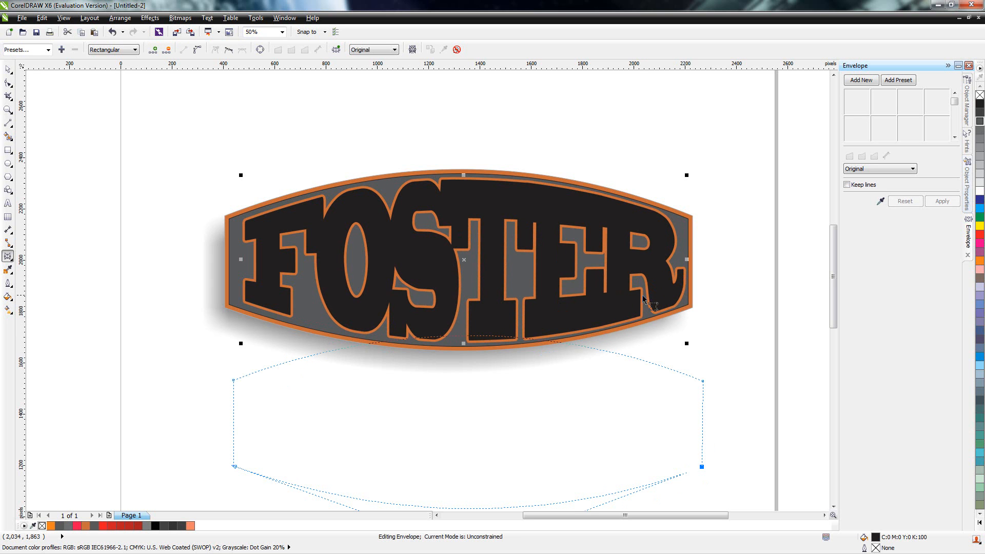
{"action": "left_click", "coordinate": [670, 301]}
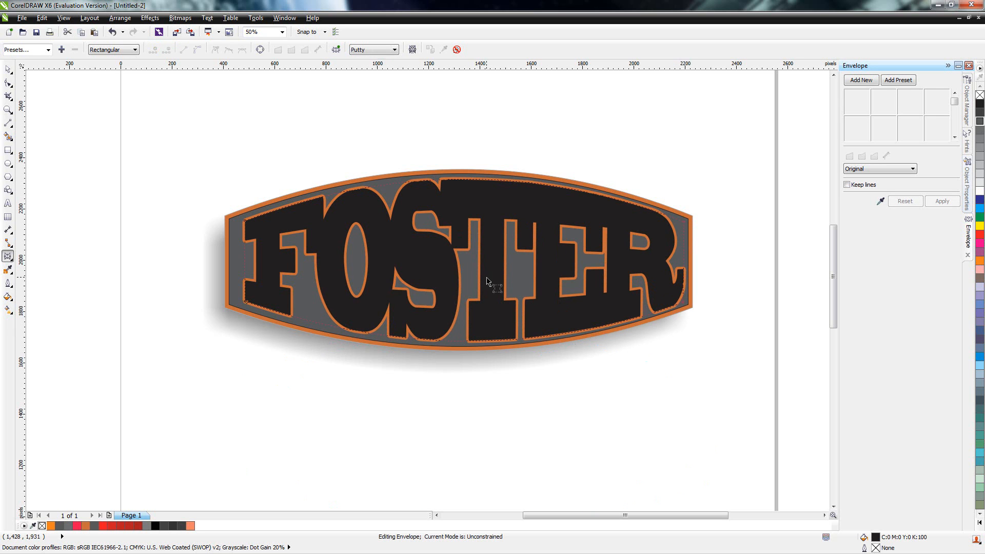
{"action": "left_click_drag", "start_coordinate": [245, 221], "coordinate": [233, 226]}
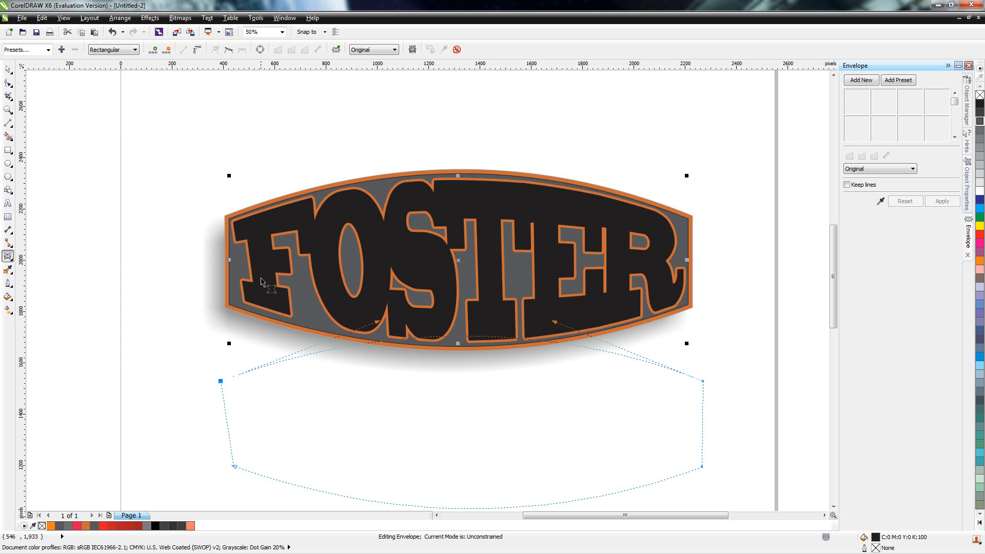
{"action": "left_click_drag", "start_coordinate": [247, 302], "coordinate": [234, 302]}
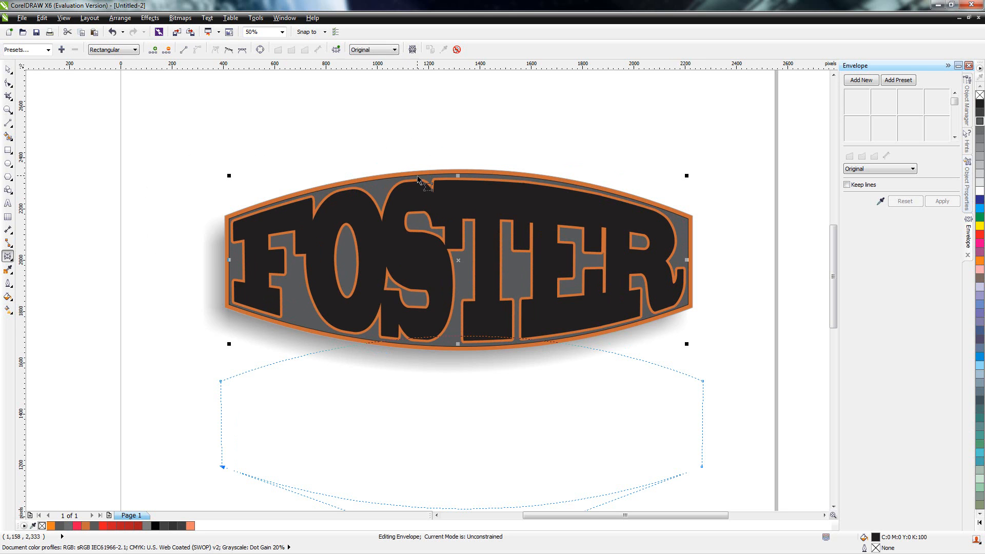
Step: Bend the lettering envelope's top edge slightly upward near its middle, towards the shape's upper border
{"action": "left_click", "coordinate": [458, 179]}
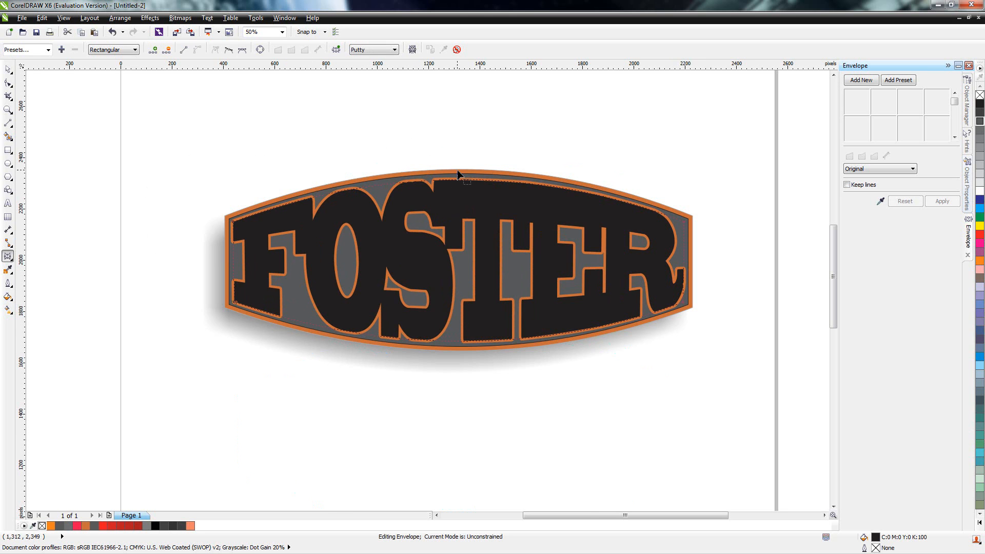
{"action": "left_click_drag", "start_coordinate": [458, 159], "coordinate": [454, 183]}
{"action": "left_click", "coordinate": [7, 85]}
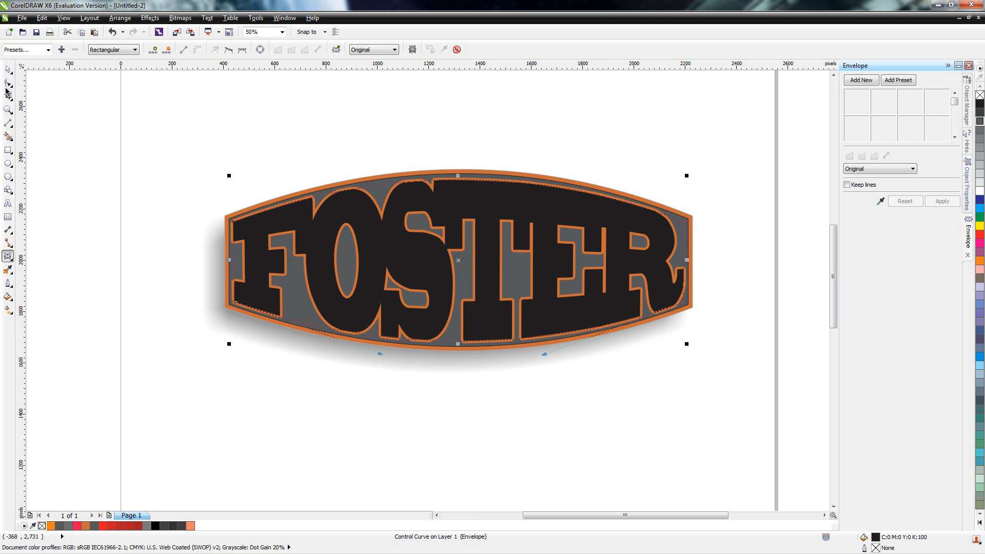
{"action": "left_click", "coordinate": [459, 181]}
{"action": "left_click", "coordinate": [457, 151]}
{"action": "left_click", "coordinate": [462, 217]}
{"action": "left_click", "coordinate": [464, 198]}
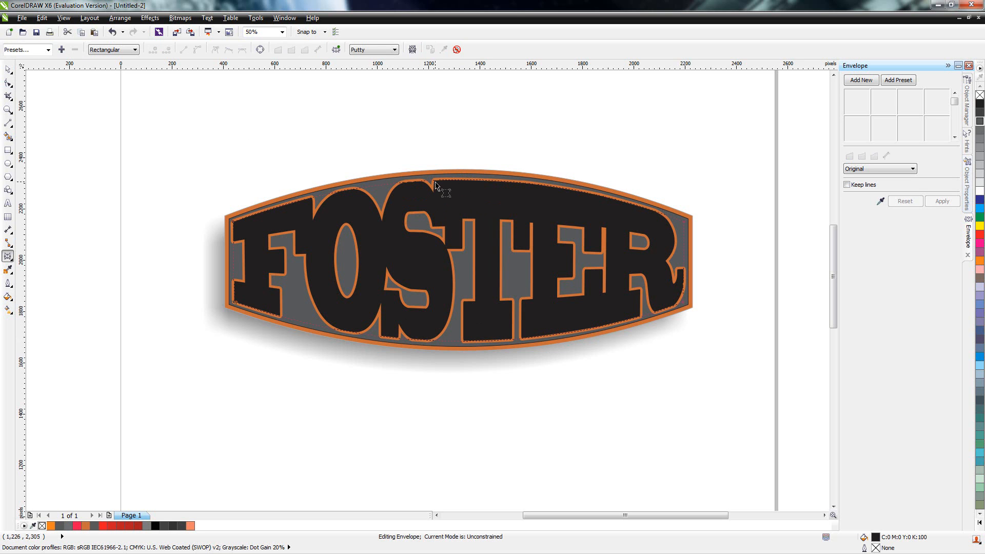
{"action": "left_click_drag", "start_coordinate": [447, 182], "coordinate": [448, 181]}
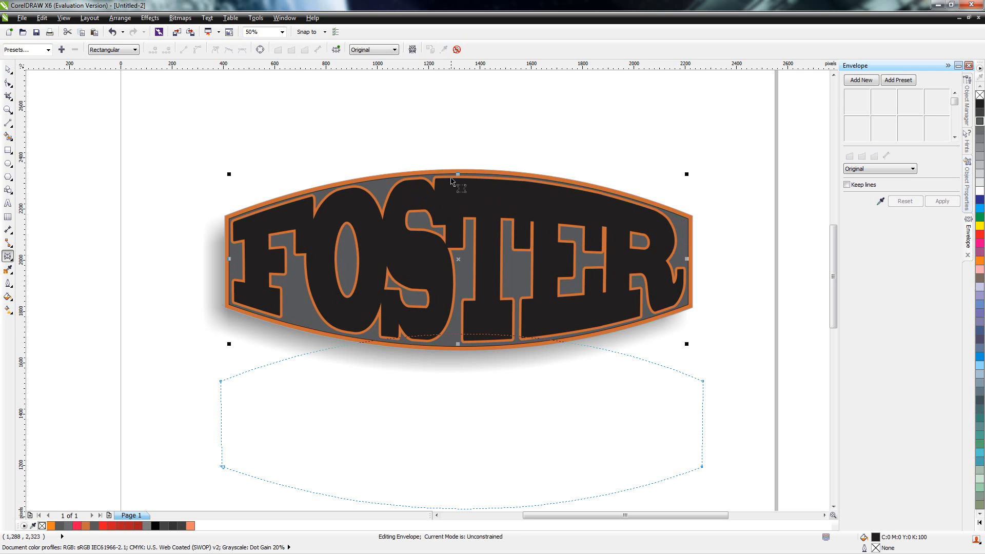
Step: Nudge the middle of the lettering envelope's top edge slightly downward and finish editing the envelope
{"action": "left_click", "coordinate": [459, 178]}
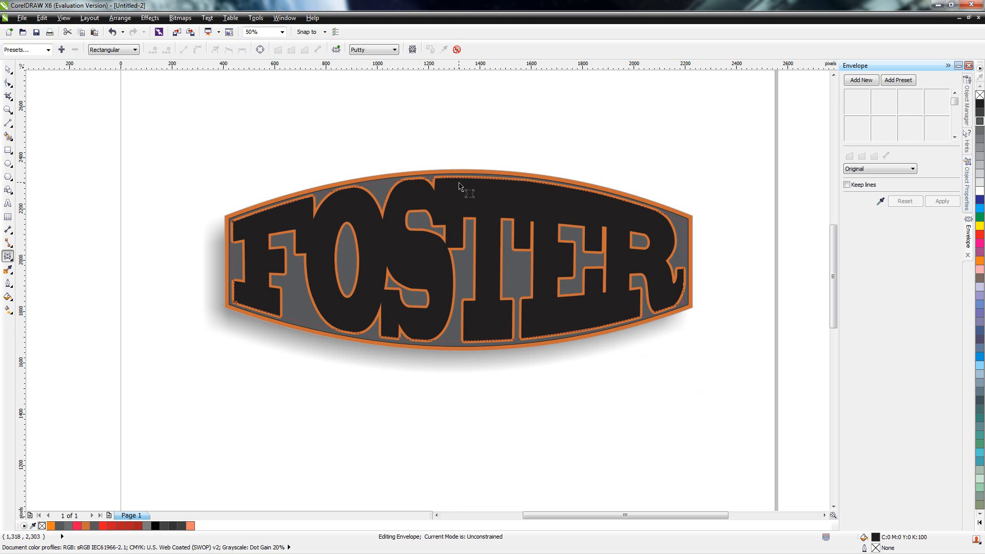
{"action": "left_click_drag", "start_coordinate": [459, 181], "coordinate": [462, 185]}
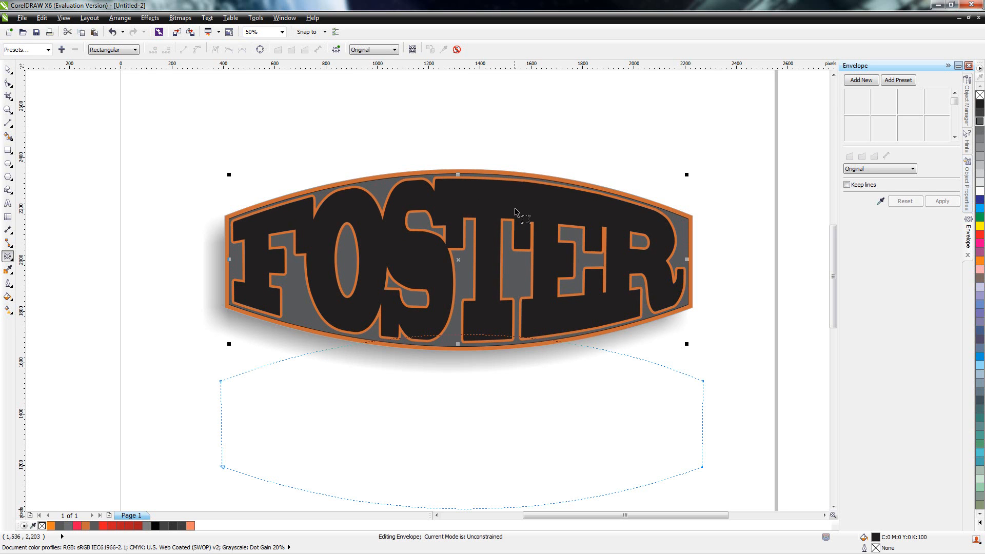
{"action": "left_click", "coordinate": [10, 70]}
{"action": "left_click", "coordinate": [312, 129]}
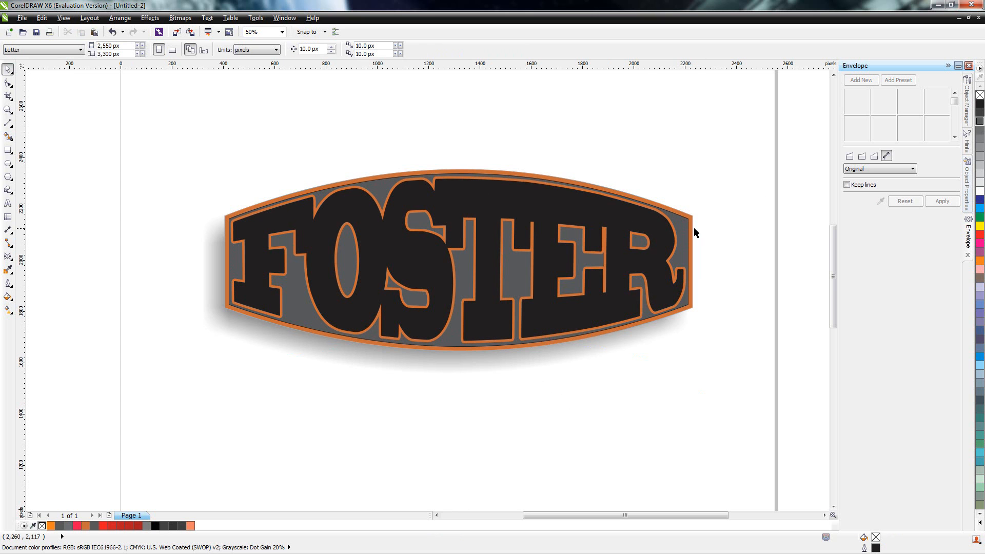
Step: Select the whole nameplate with its shadow and shift it slightly down the page, ending at about 1,938 px vertically
{"action": "left_click_drag", "start_coordinate": [144, 146], "coordinate": [710, 380]}
{"action": "left_click_drag", "start_coordinate": [591, 275], "coordinate": [598, 330]}
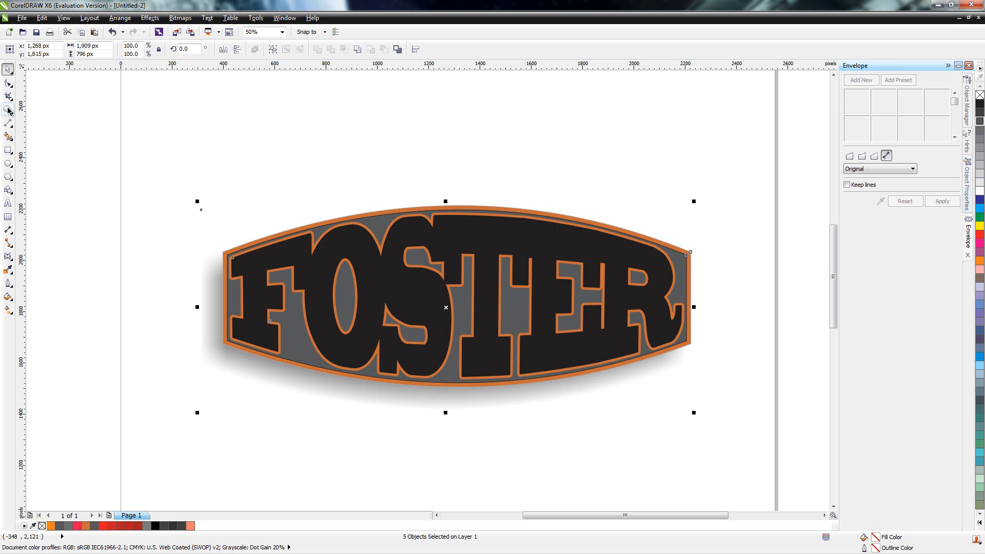
{"action": "left_click", "coordinate": [373, 267]}
{"action": "left_click_drag", "start_coordinate": [362, 269], "coordinate": [367, 248]}
{"action": "left_click", "coordinate": [258, 121]}
Step: Add a drop shadow to the FOSTER lettering, offset about -56 px horizontally and -37 px vertically
{"action": "left_click", "coordinate": [376, 276]}
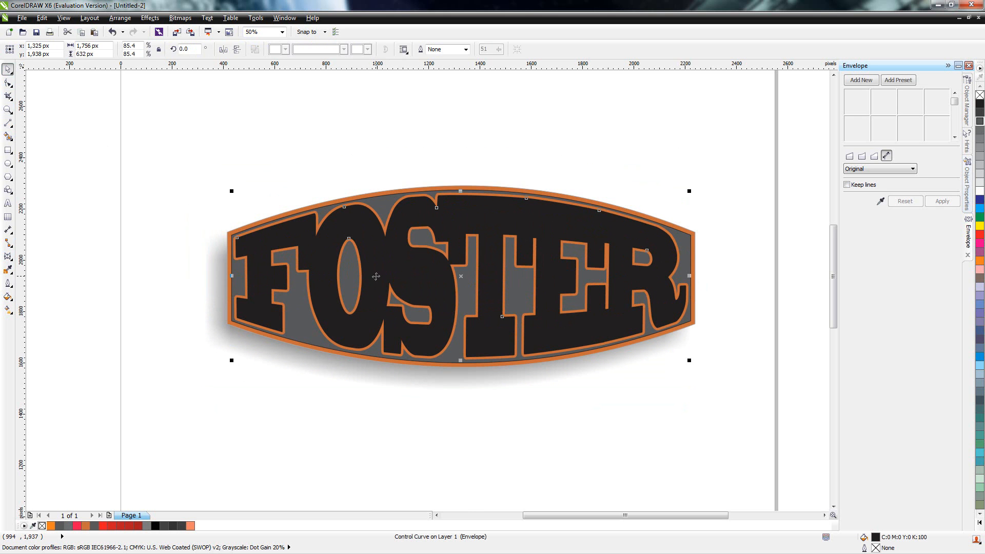
{"action": "left_click", "coordinate": [12, 263]}
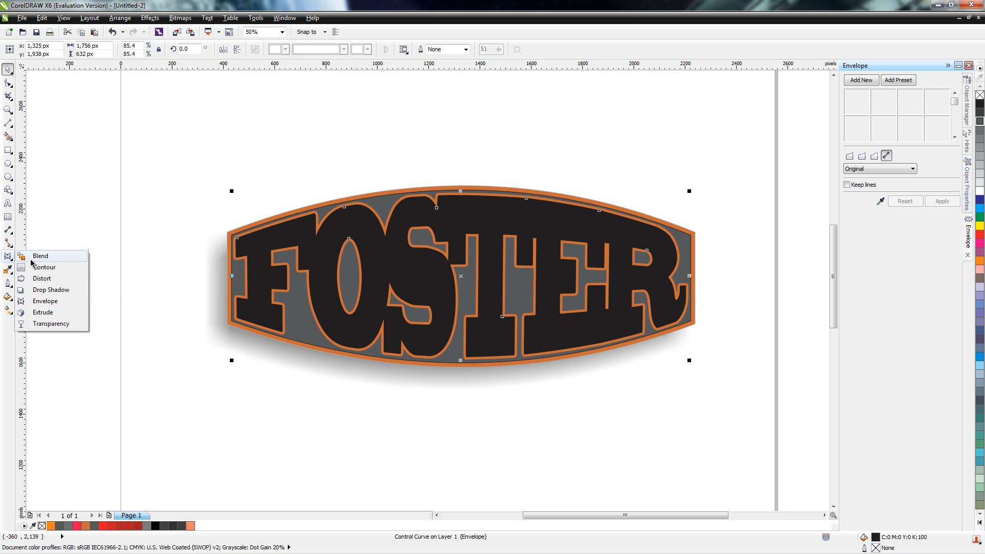
{"action": "left_click", "coordinate": [52, 289]}
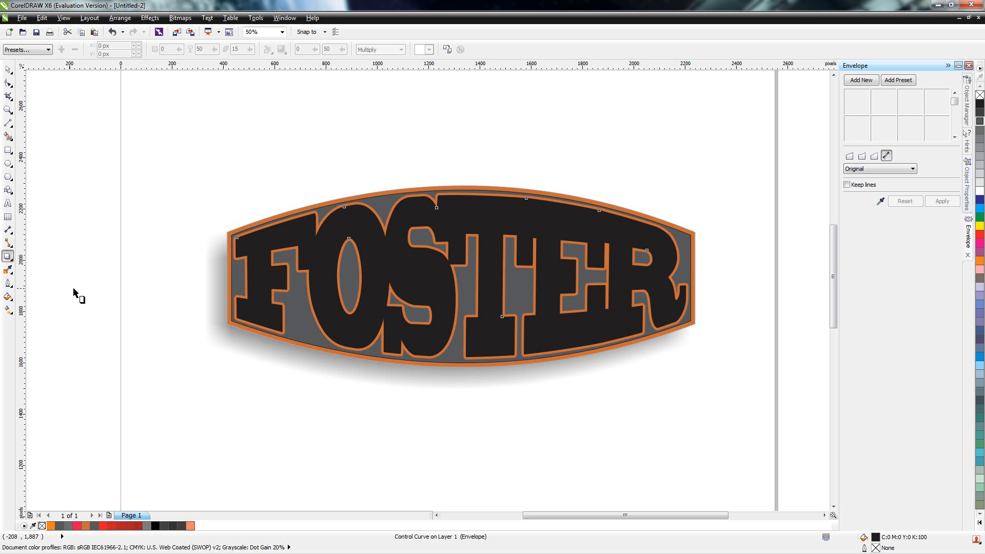
{"action": "left_click_drag", "start_coordinate": [384, 318], "coordinate": [324, 362]}
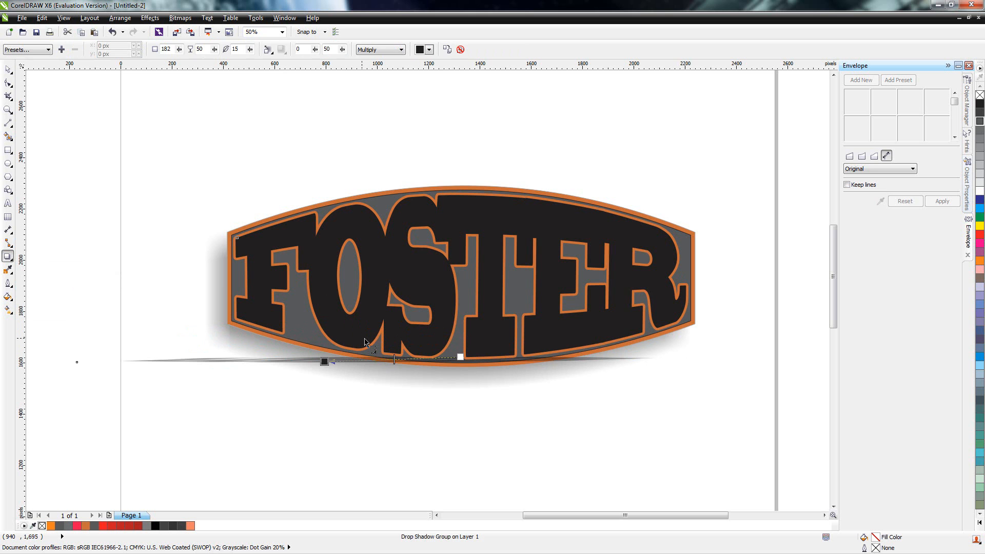
{"action": "key", "text": "ctrl+z"}
{"action": "left_click_drag", "start_coordinate": [328, 375], "coordinate": [378, 373]}
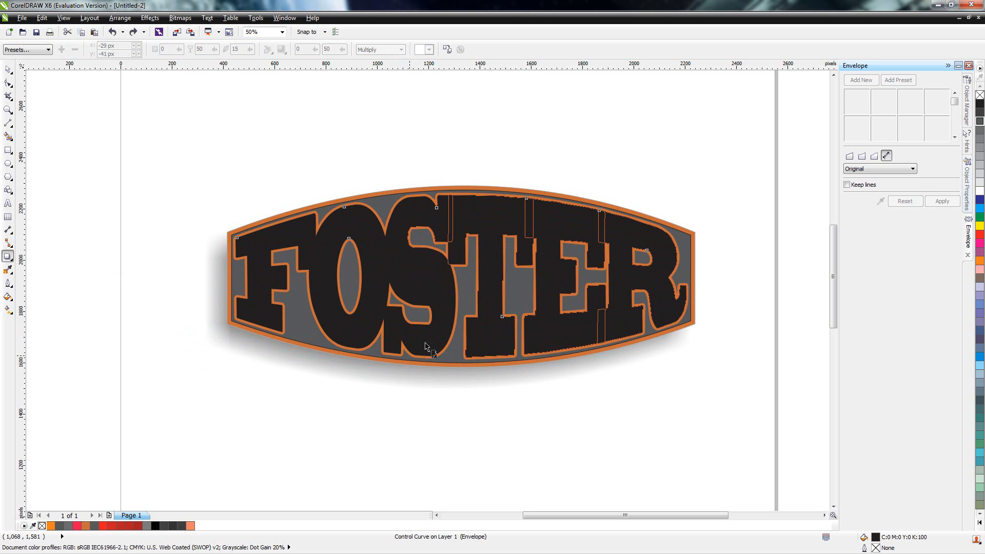
{"action": "left_click_drag", "start_coordinate": [512, 220], "coordinate": [516, 159]}
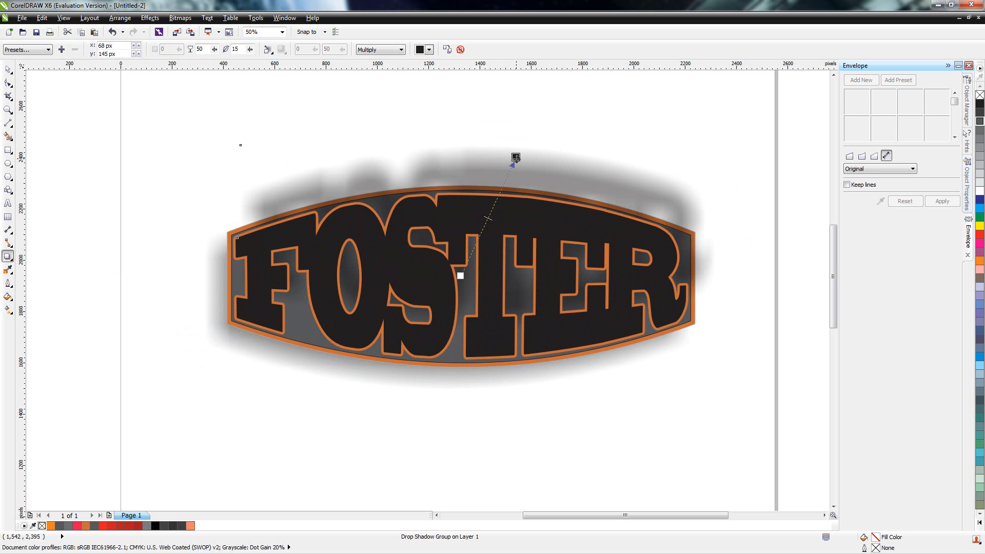
{"action": "key", "text": "ctrl+z"}
{"action": "left_click_drag", "start_coordinate": [434, 269], "coordinate": [324, 366]}
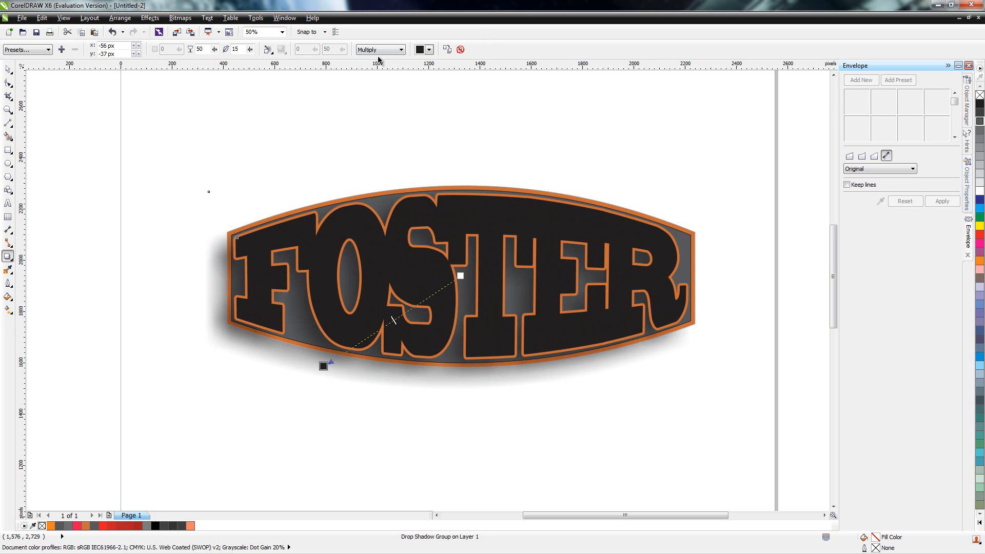
{"action": "left_click", "coordinate": [8, 70]}
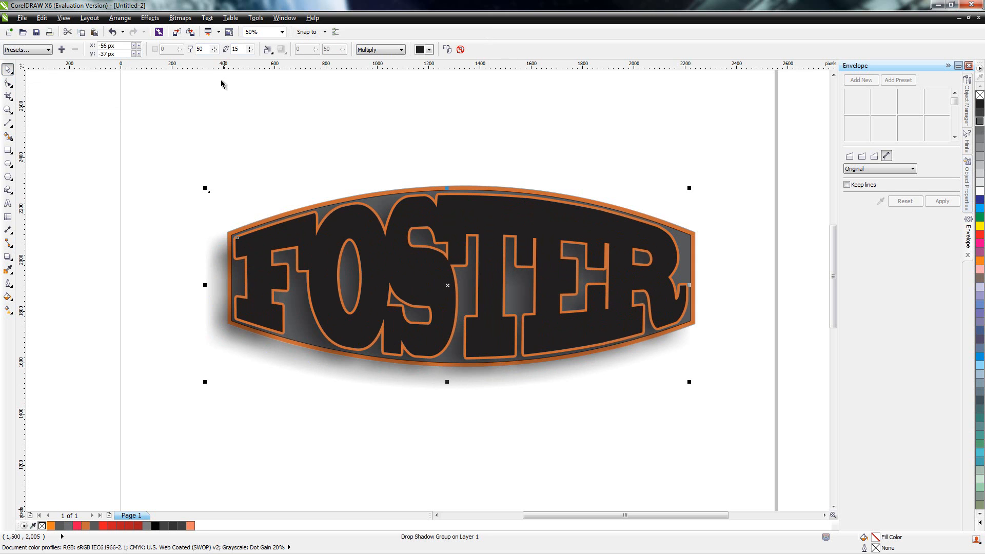
Step: Fill the FOSTER lettering with a two-color conical fountain fill from dark gray to white
{"action": "left_click", "coordinate": [150, 18]}
{"action": "left_click", "coordinate": [167, 102]}
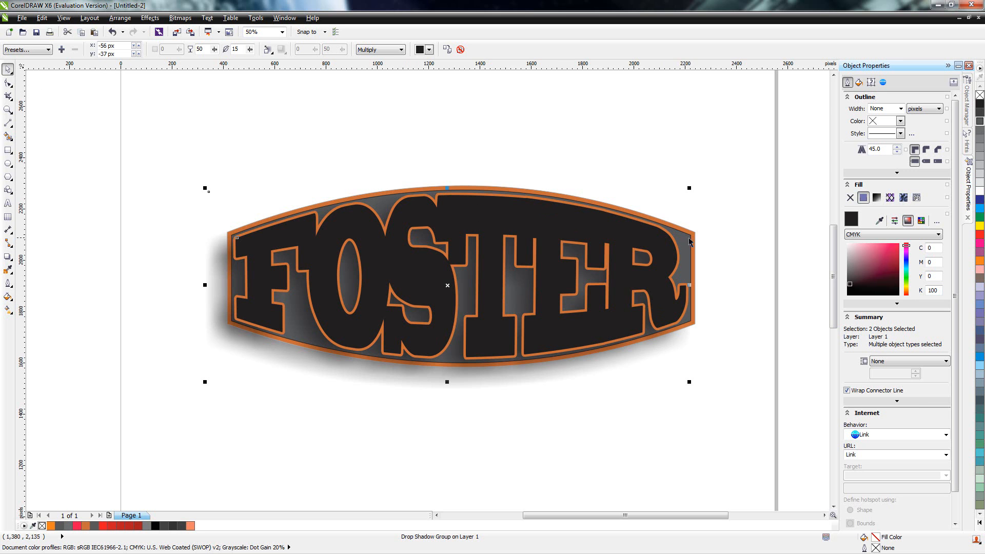
{"action": "left_click", "coordinate": [877, 197]}
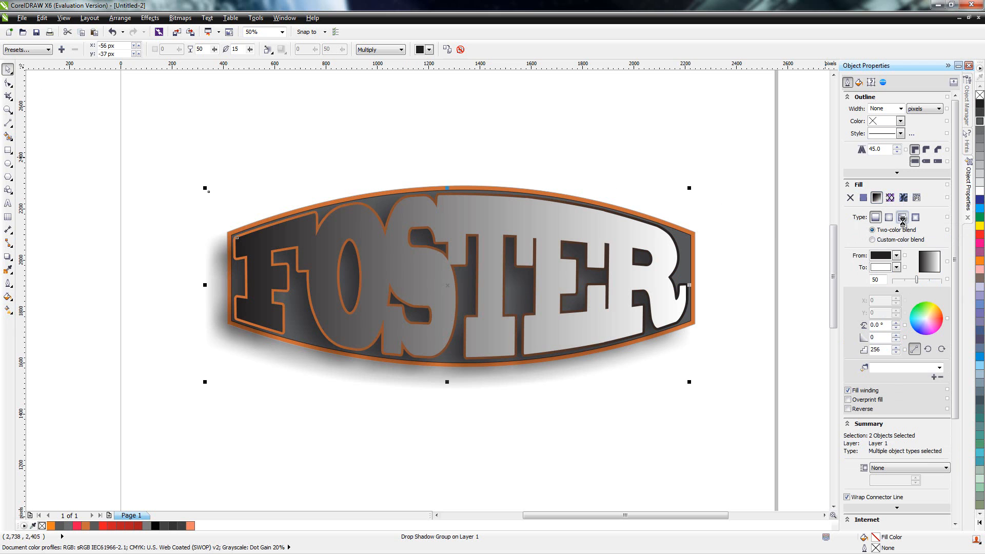
{"action": "left_click", "coordinate": [903, 218]}
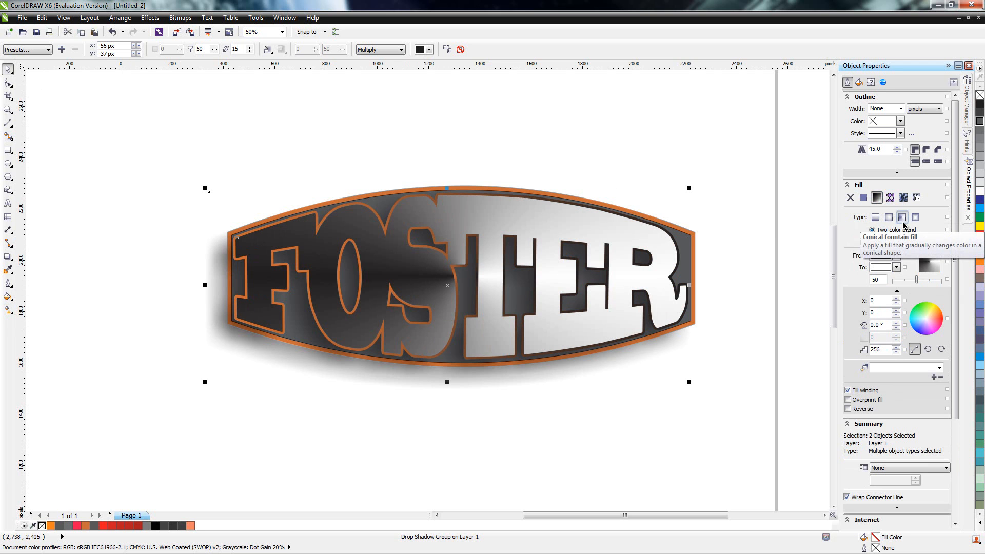
{"action": "left_click", "coordinate": [896, 255]}
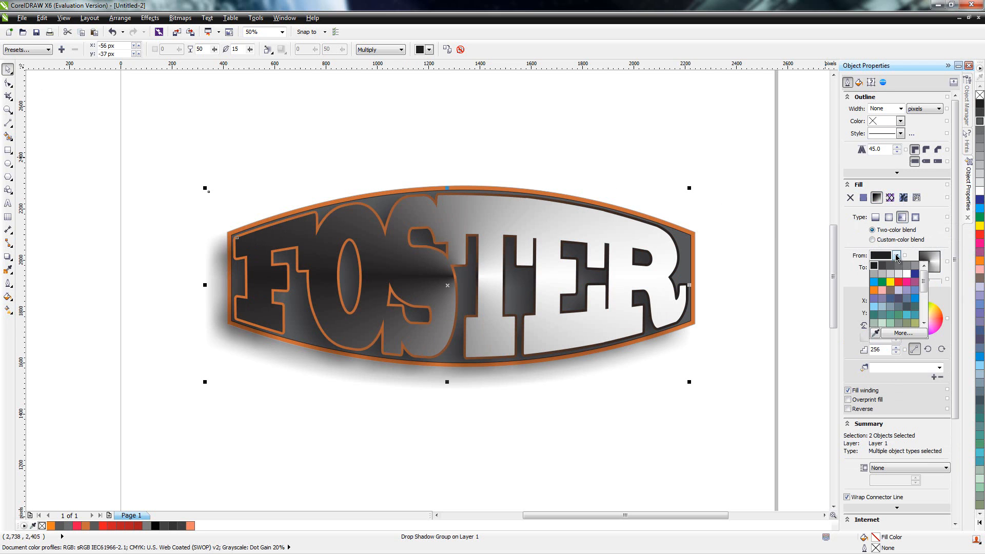
{"action": "left_click", "coordinate": [890, 267]}
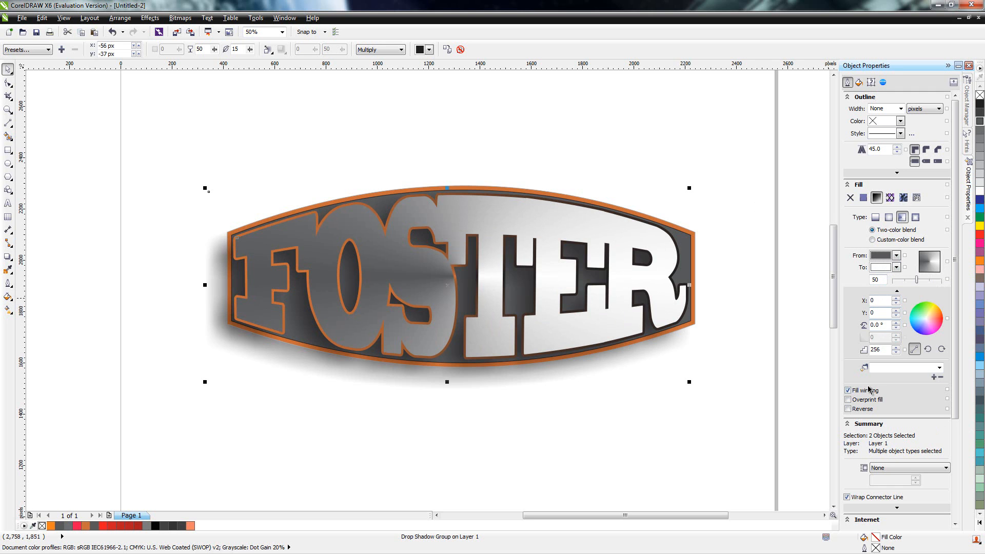
{"action": "left_click", "coordinate": [850, 425]}
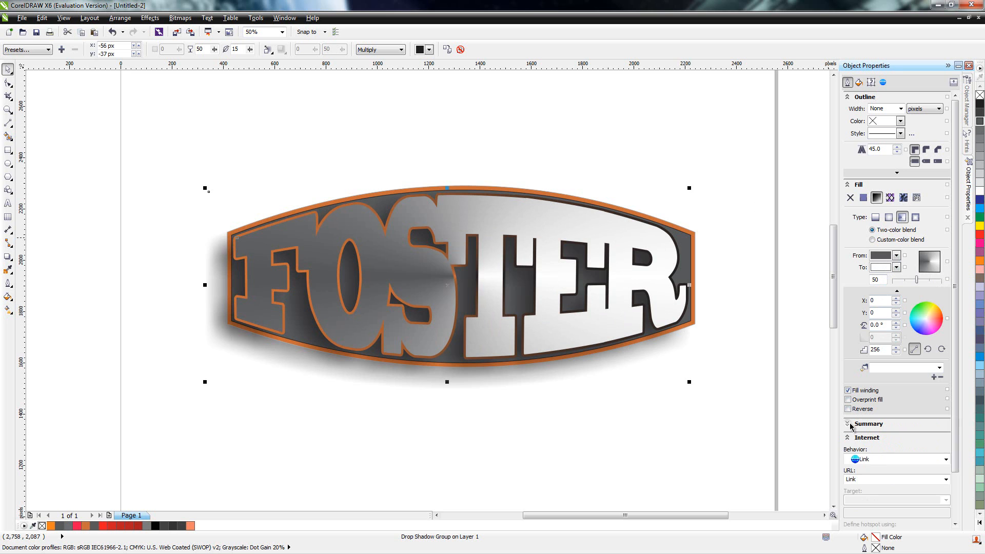
{"action": "left_click", "coordinate": [848, 425]}
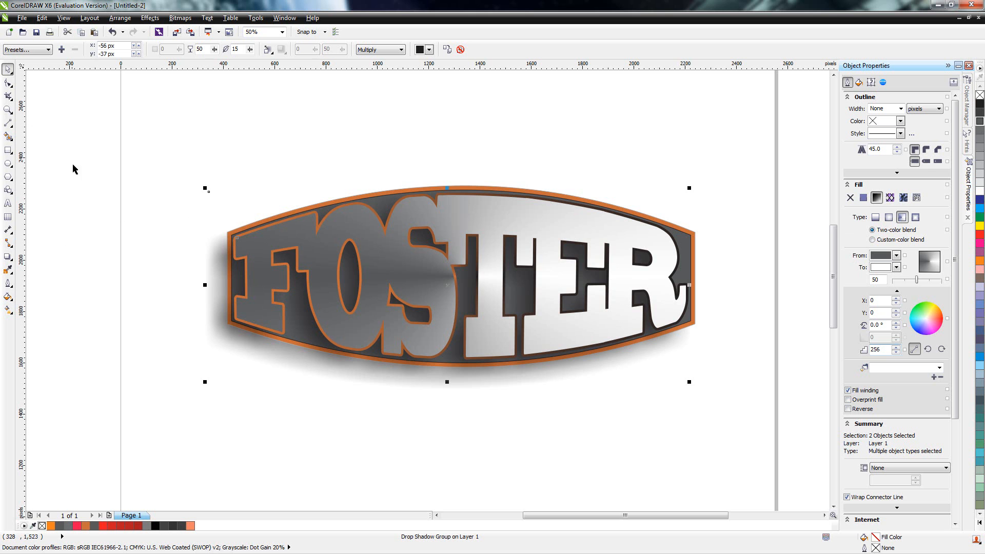
Step: Select the complete nameplate and move it to the upper part of the page, at about x 1,260 px and y 2,729 px
{"action": "left_click_drag", "start_coordinate": [198, 125], "coordinate": [732, 456]}
{"action": "left_click_drag", "start_coordinate": [620, 310], "coordinate": [606, 264]}
{"action": "scroll", "coordinate": [605, 282], "scroll_direction": "up", "scroll_amount": 2}
{"action": "scroll", "coordinate": [575, 308], "scroll_direction": "down", "scroll_amount": 2}
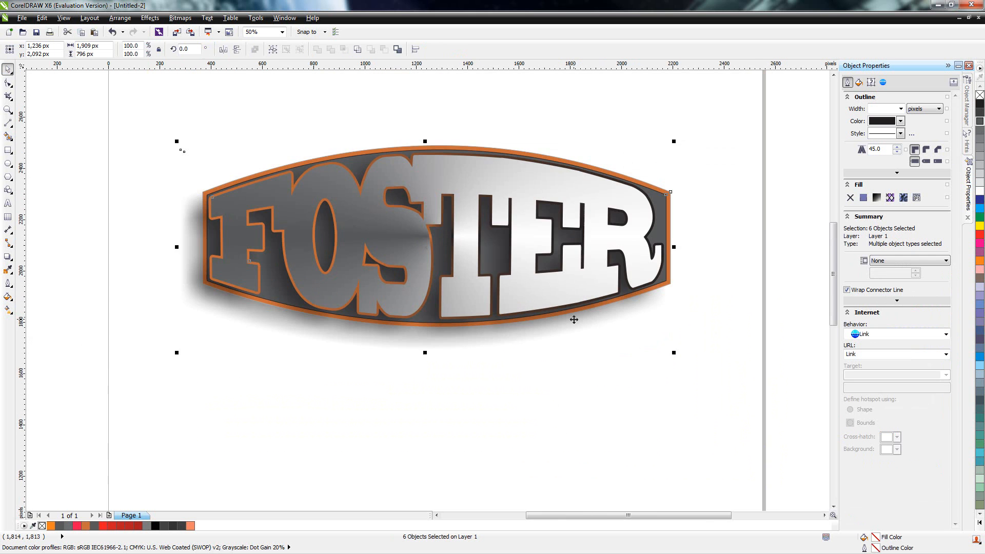
{"action": "scroll", "coordinate": [535, 278], "scroll_direction": "up", "scroll_amount": 5}
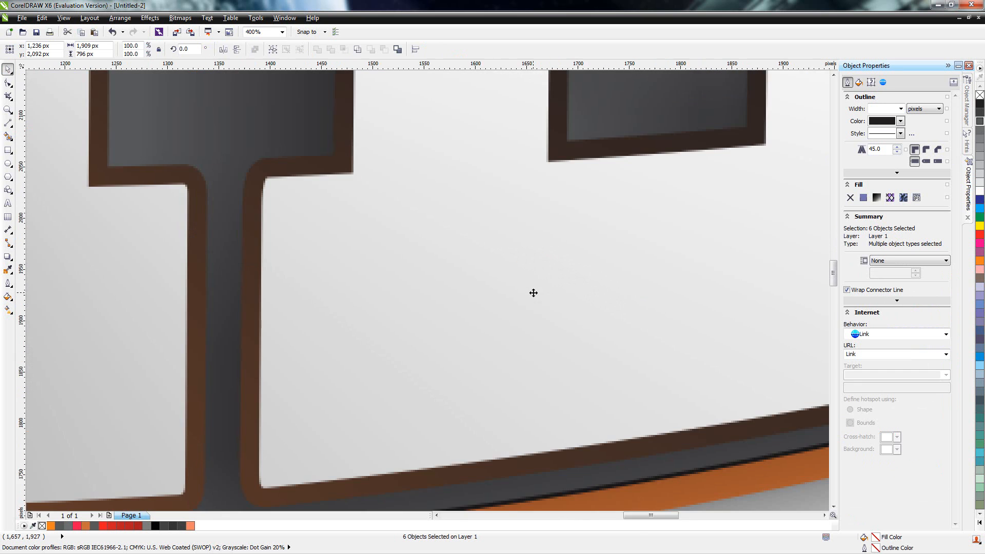
{"action": "scroll", "coordinate": [533, 293], "scroll_direction": "down", "scroll_amount": 6}
{"action": "scroll", "coordinate": [534, 293], "scroll_direction": "up", "scroll_amount": 1}
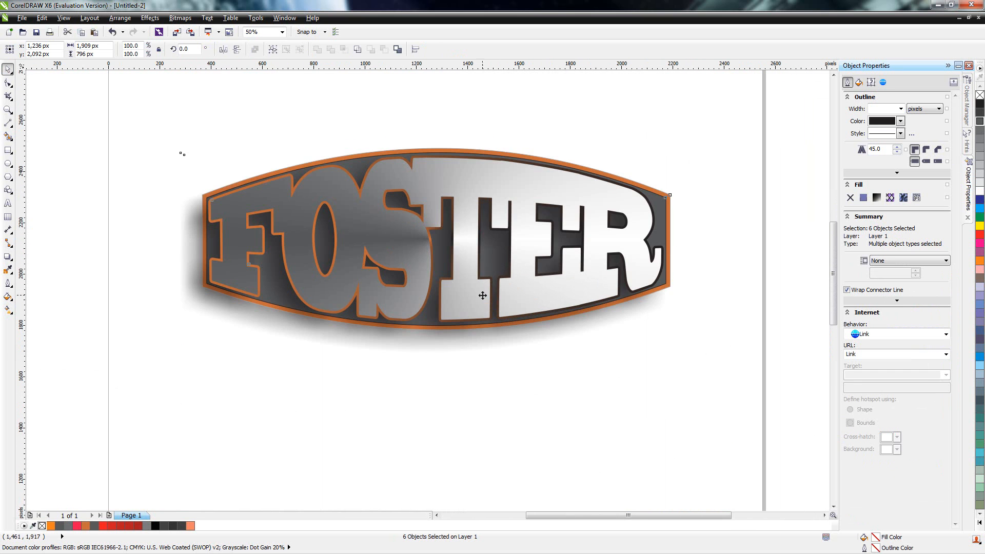
{"action": "left_click_drag", "start_coordinate": [483, 295], "coordinate": [491, 373]}
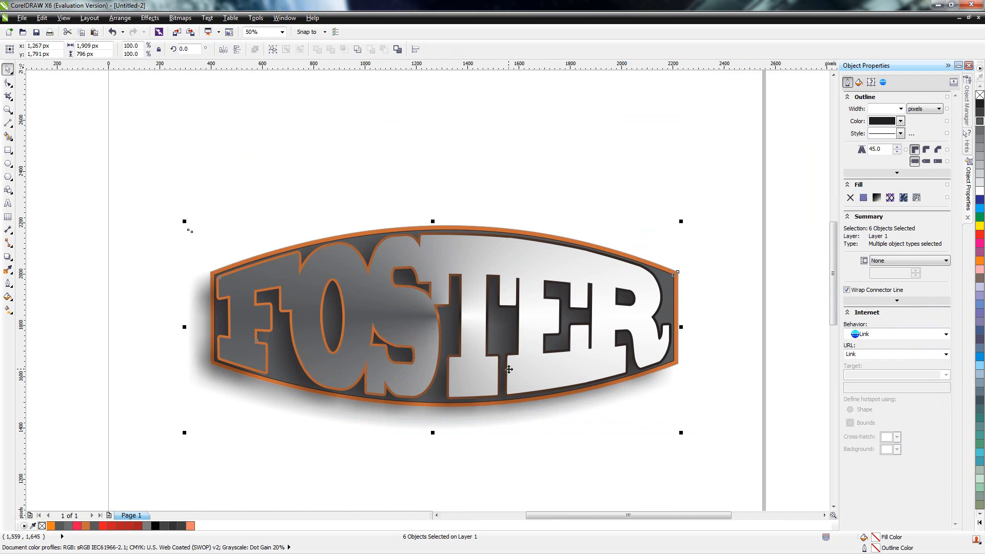
{"action": "left_click_drag", "start_coordinate": [541, 295], "coordinate": [533, 335]}
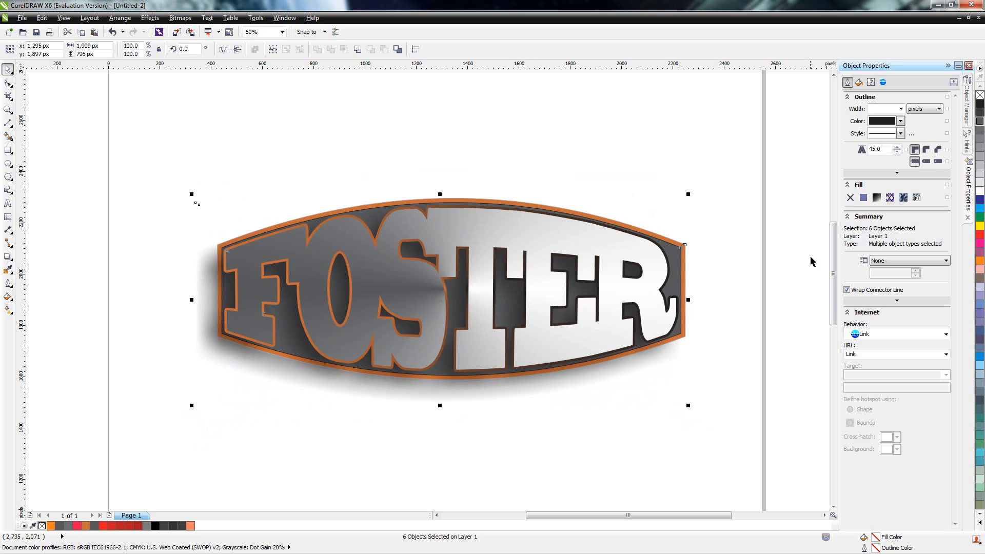
{"action": "left_click_drag", "start_coordinate": [836, 281], "coordinate": [836, 226]}
{"action": "left_click_drag", "start_coordinate": [485, 436], "coordinate": [481, 264]}
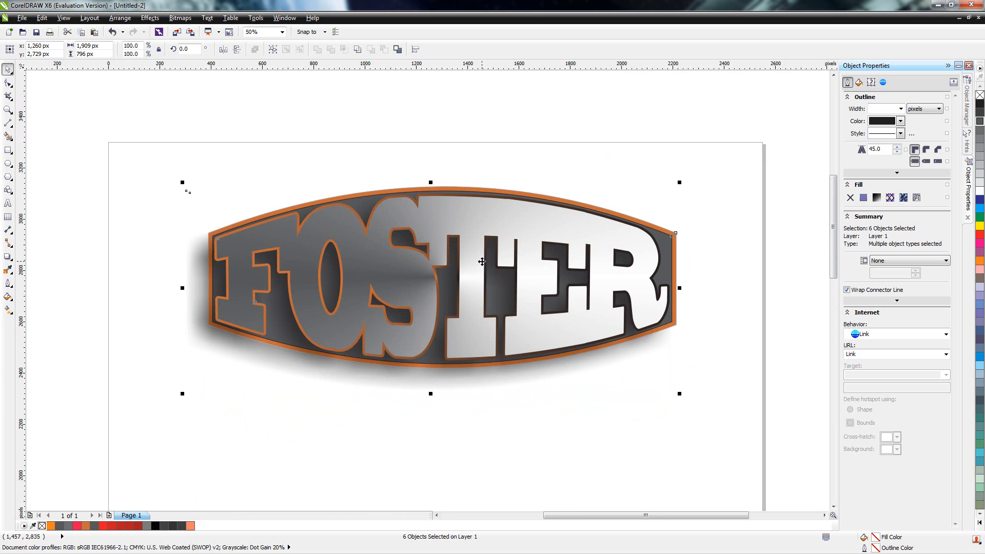